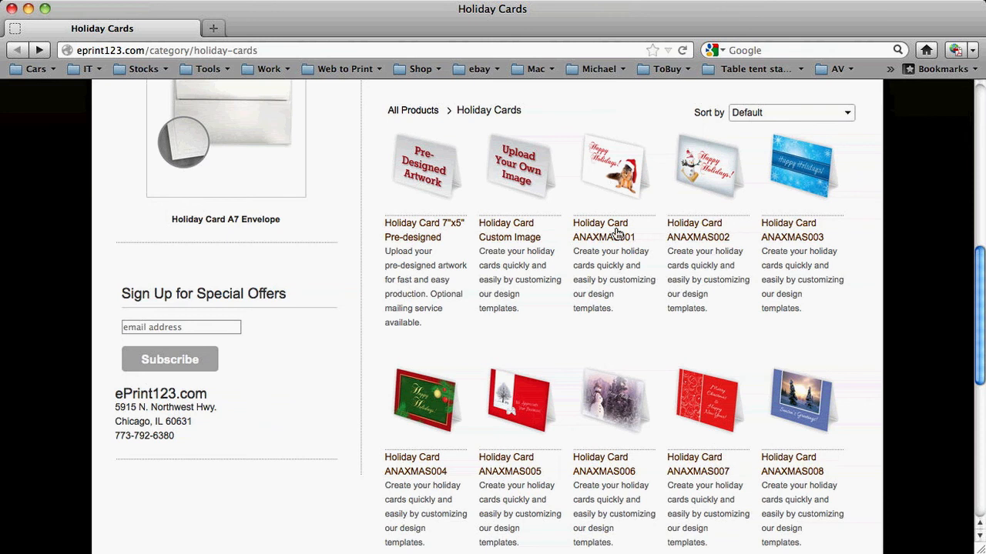
- Open the Holiday Card ANAXMAS001 product and set the quantity to 250 and the paper to 105lb Pearlescent Cover
click(621, 169)
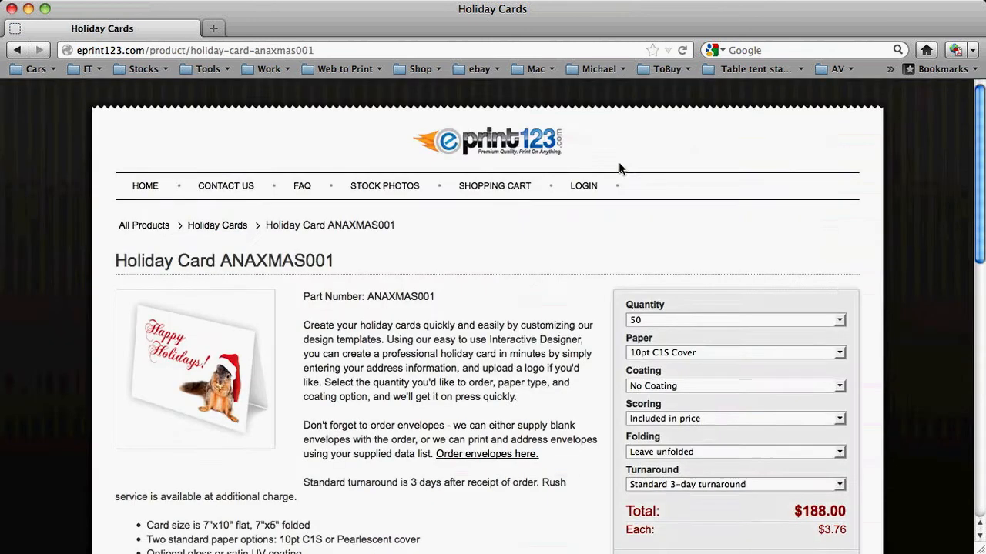
scroll(518, 331, down, 5)
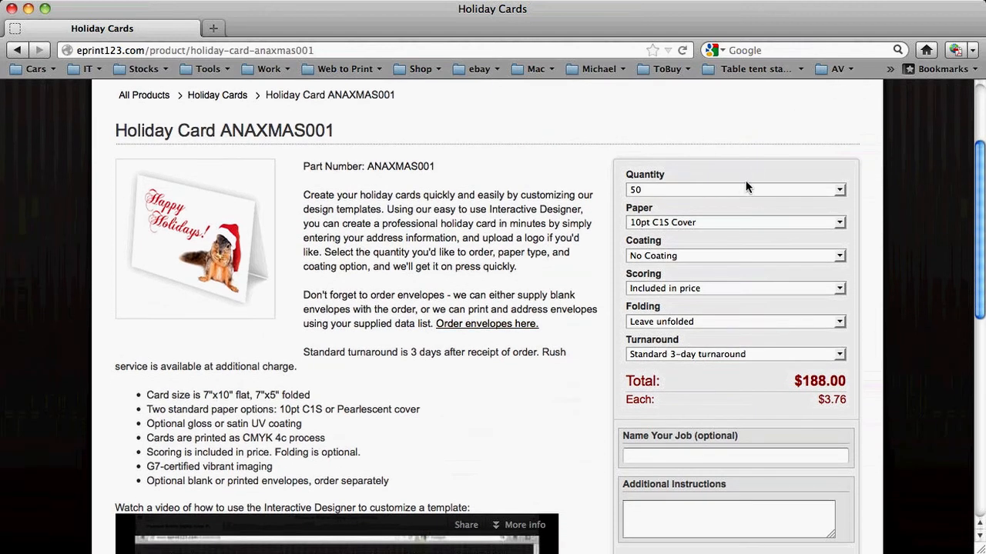
click(747, 189)
click(726, 248)
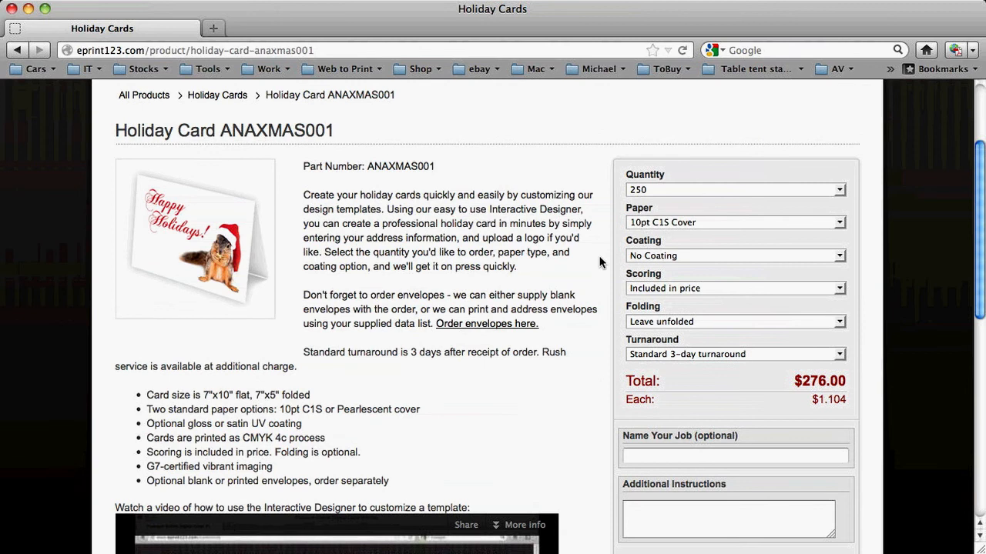
click(687, 222)
click(681, 246)
- Set the coating to High-Gloss UV Coating Outside Only and the scoring to Included in price
click(684, 256)
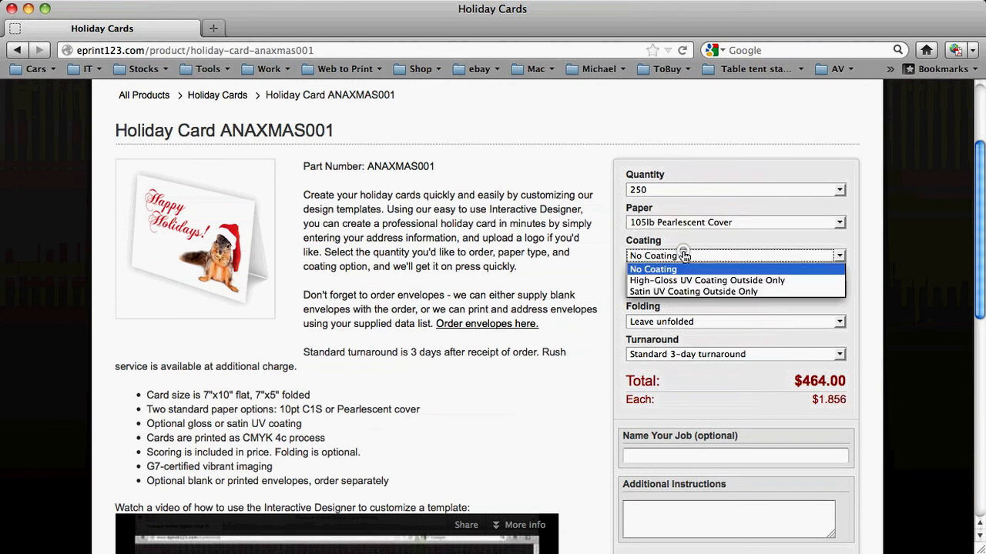
click(675, 280)
click(675, 288)
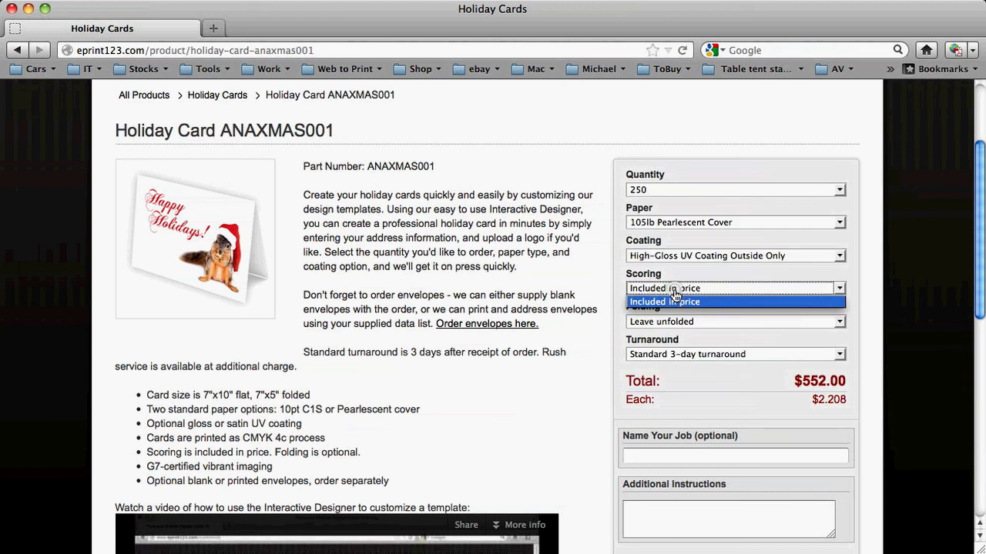
click(675, 301)
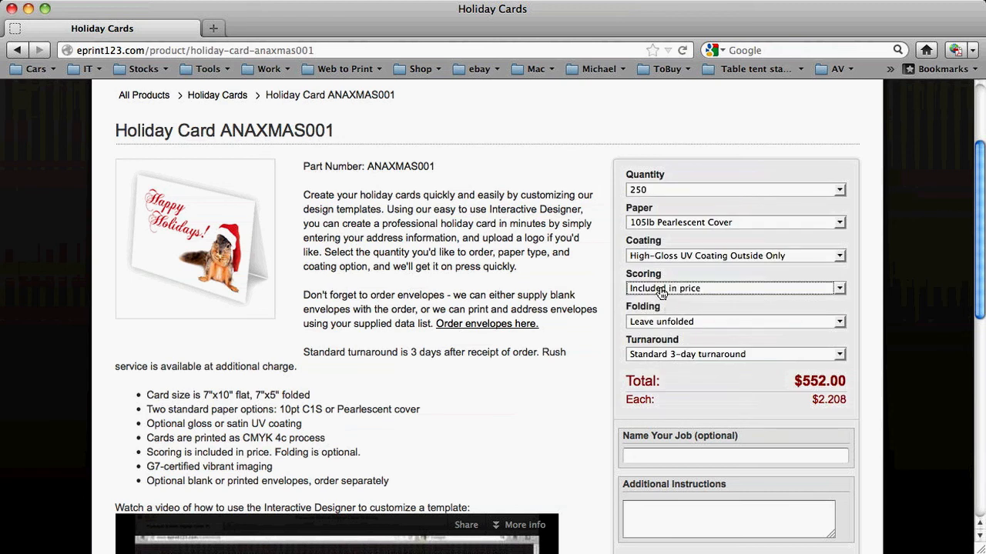
- Set the folding to Fold to 7"x5" and check the available turnaround options without choosing another one
click(665, 323)
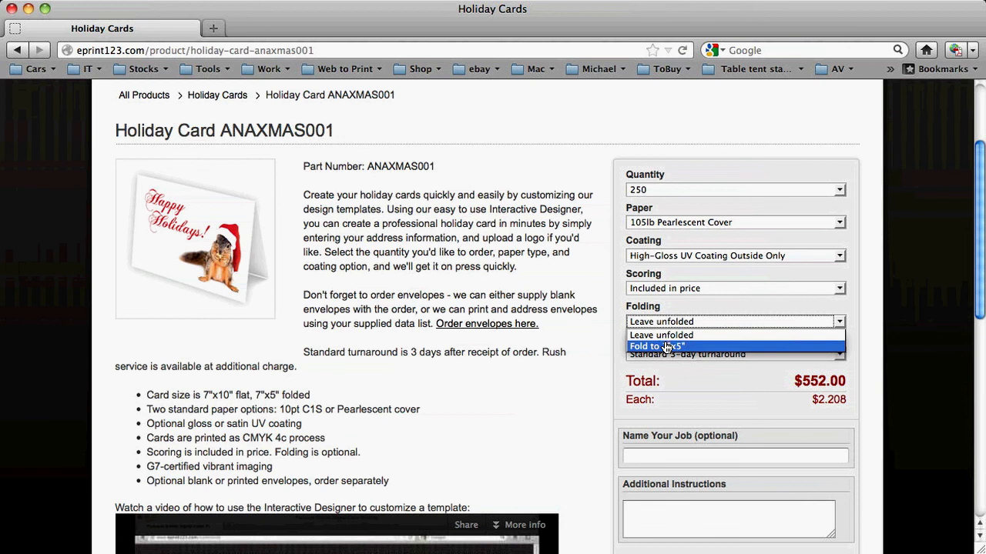
click(666, 346)
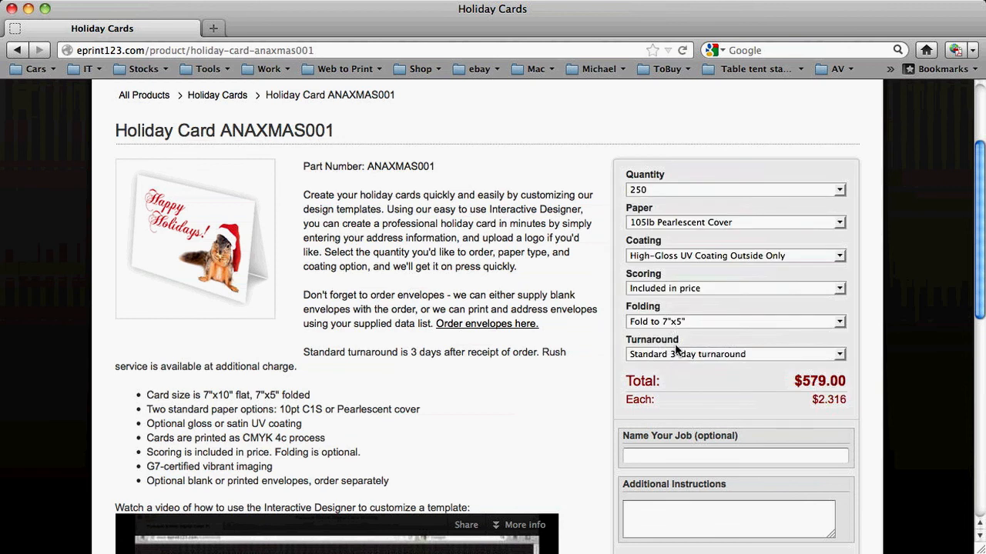
click(674, 356)
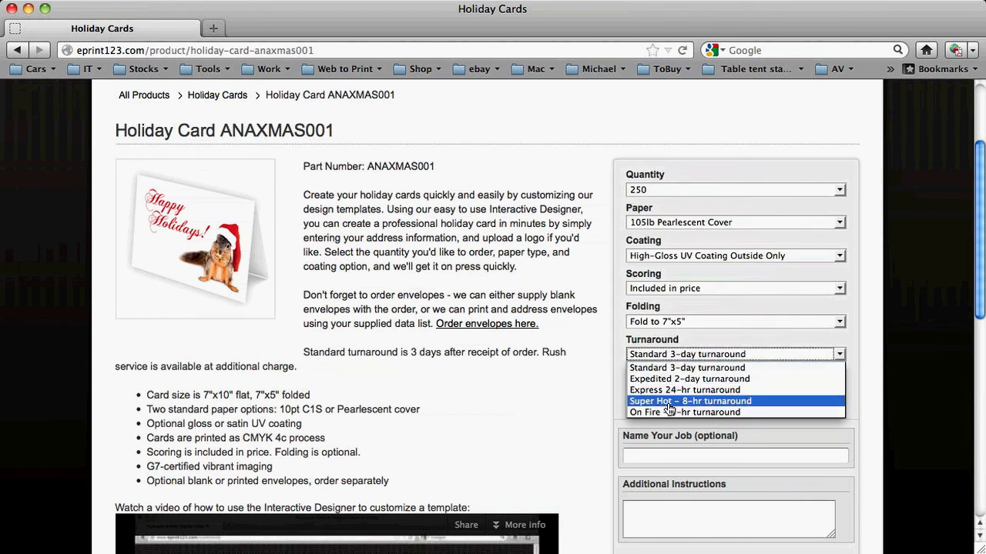
click(550, 293)
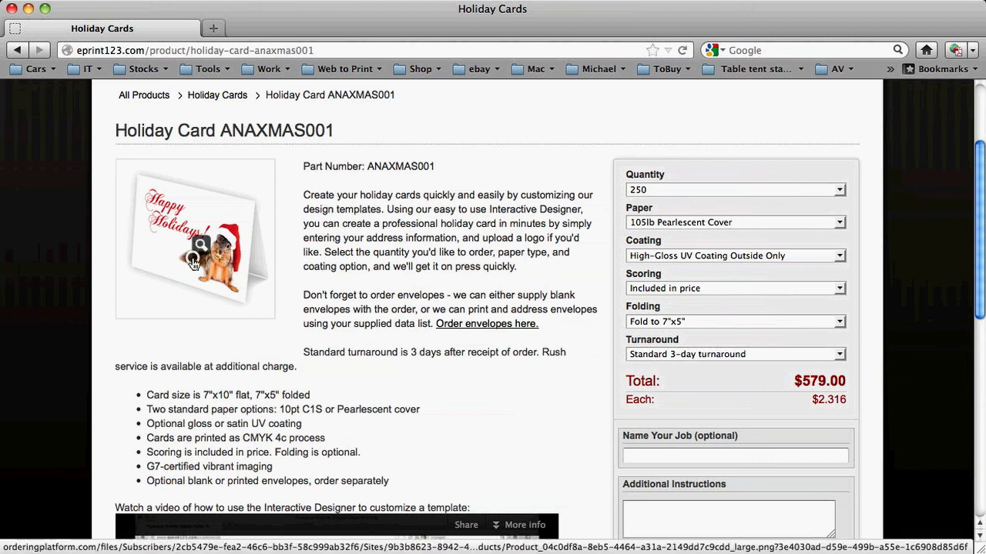
- Enlarge the card's preview picture, close it, and look over the product description and the Interactive Designer video section
mouse_move(194, 264)
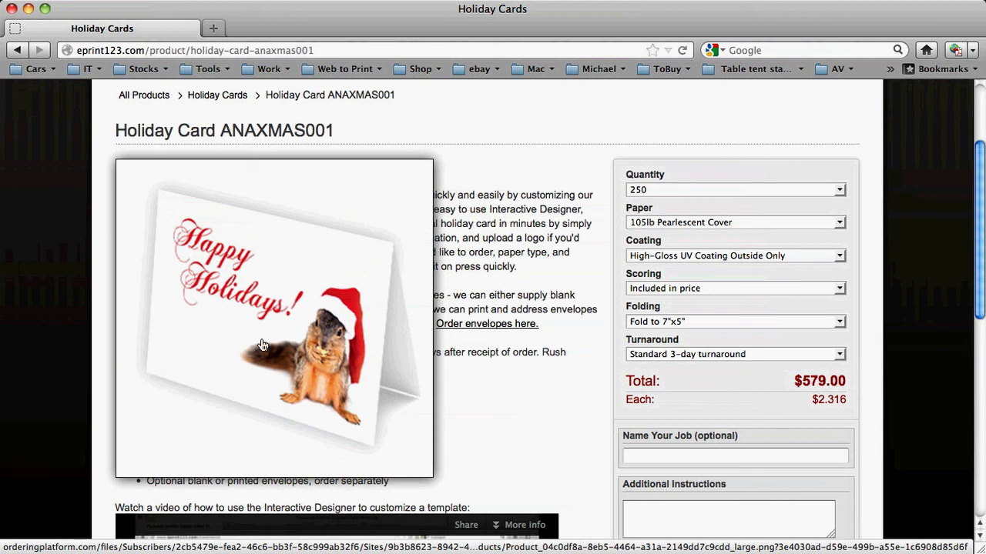
click(230, 282)
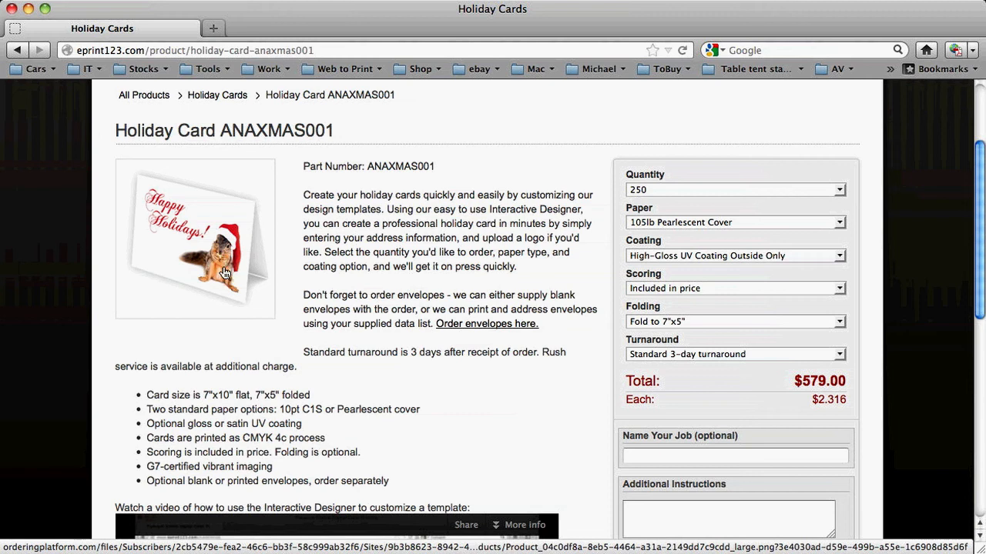
scroll(277, 270, down, 10)
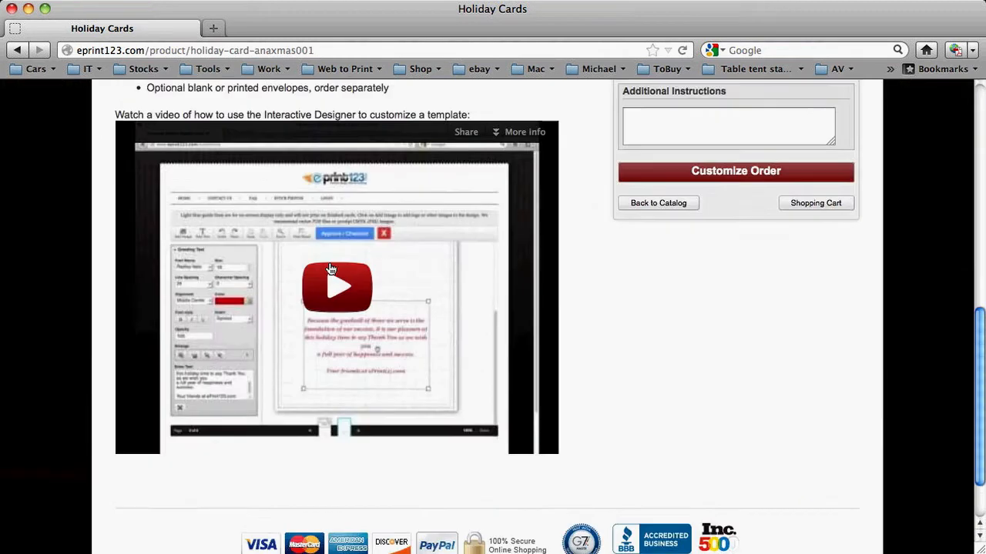
scroll(330, 268, up, 4)
scroll(330, 268, up, 1)
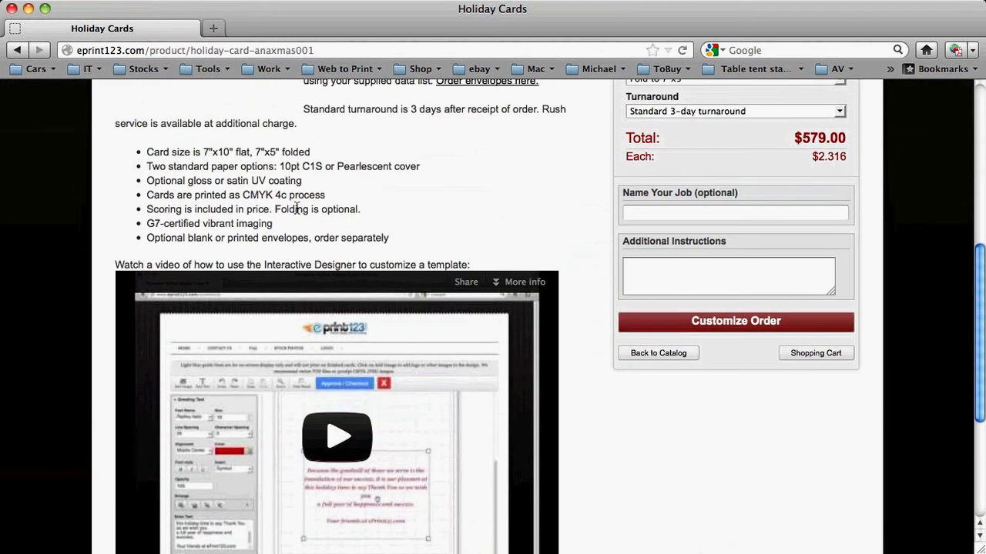
scroll(408, 228, down, 3)
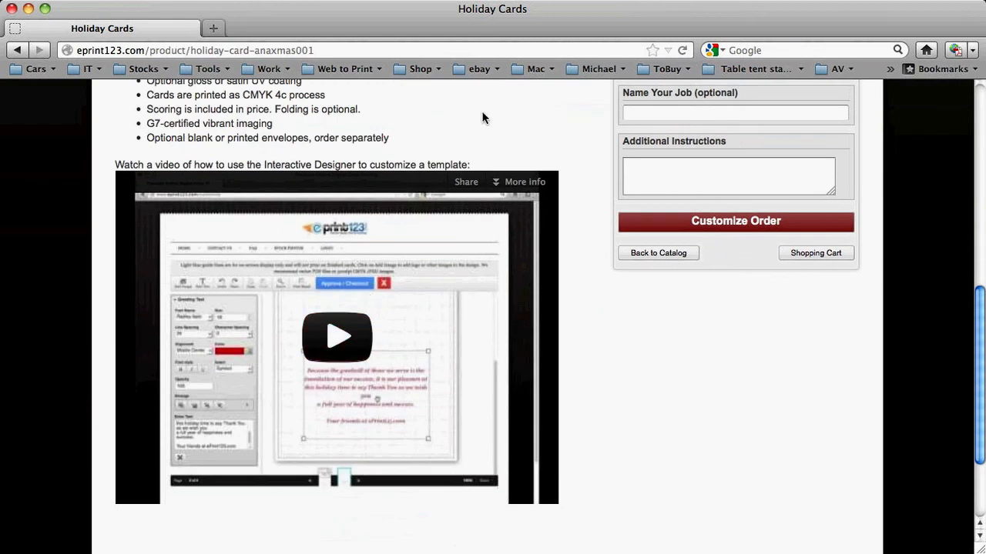
scroll(482, 117, up, 8)
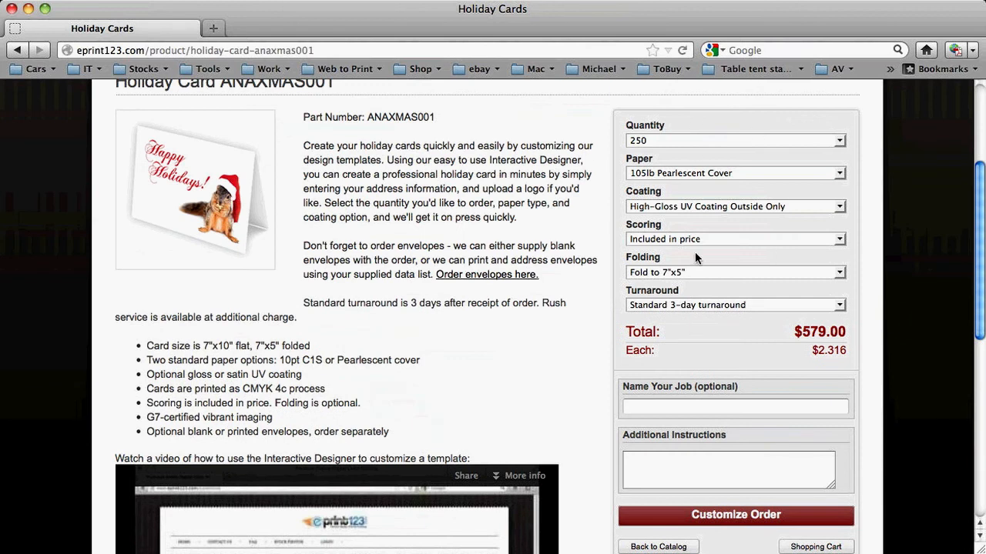
- Start customizing the configured card order and bring the whole front cover with its page thumbnails into view
click(734, 518)
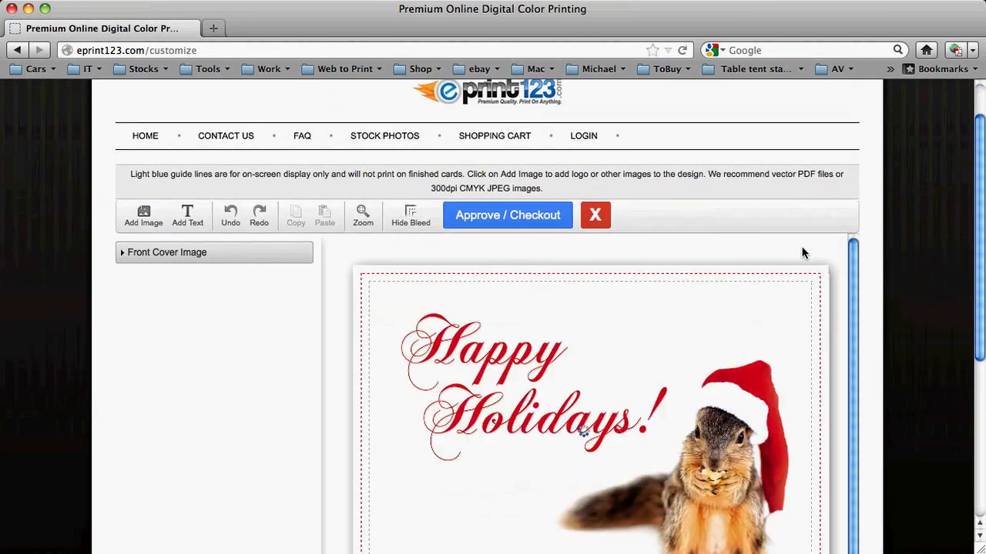
scroll(801, 253, down, 3)
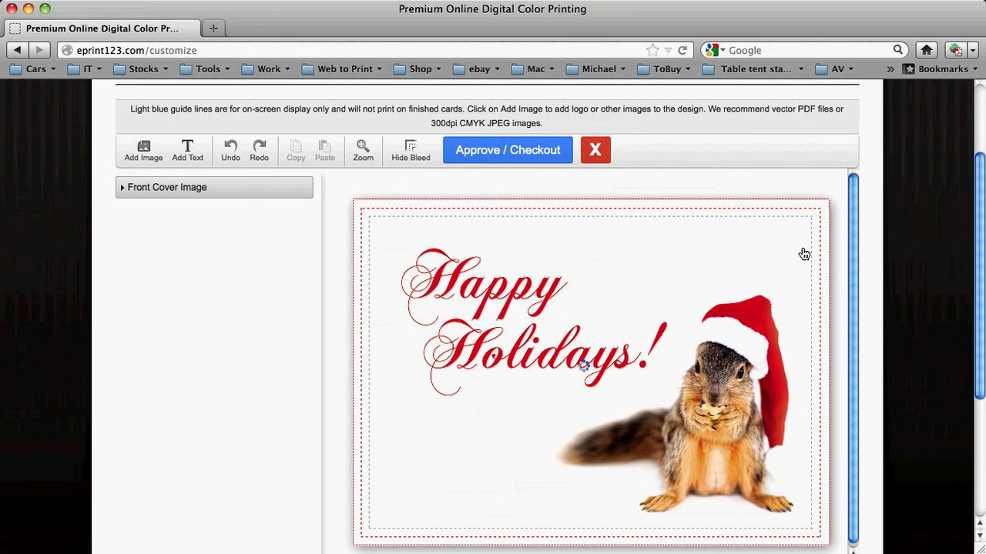
scroll(804, 254, down, 1)
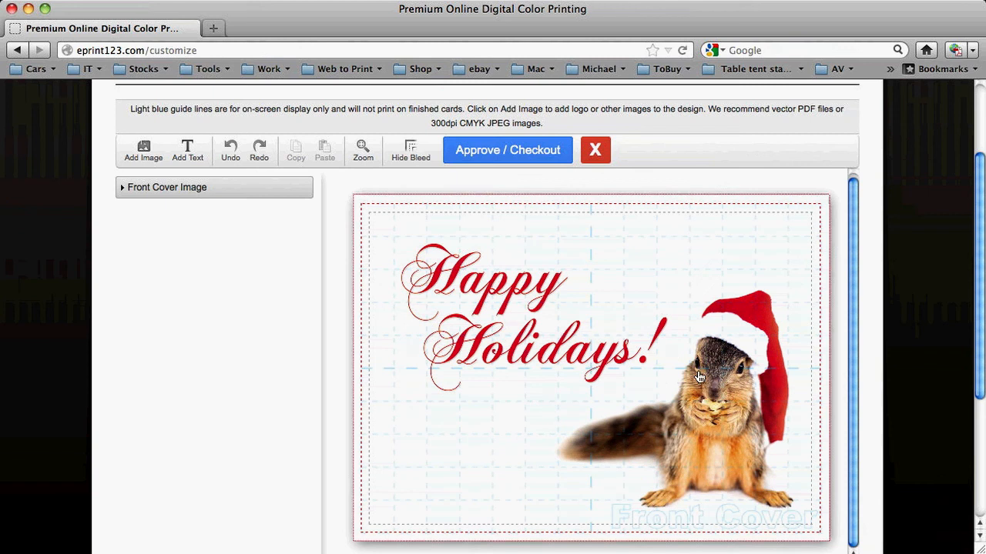
scroll(863, 325, down, 2)
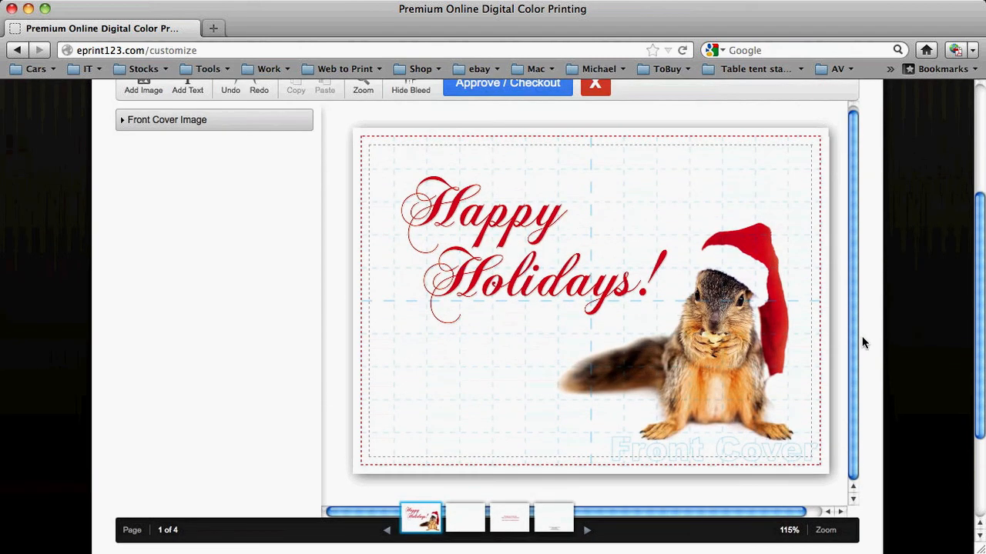
- Look through the card's back cover, inside back cover greeting and front cover, ending on page 1
mouse_move(431, 508)
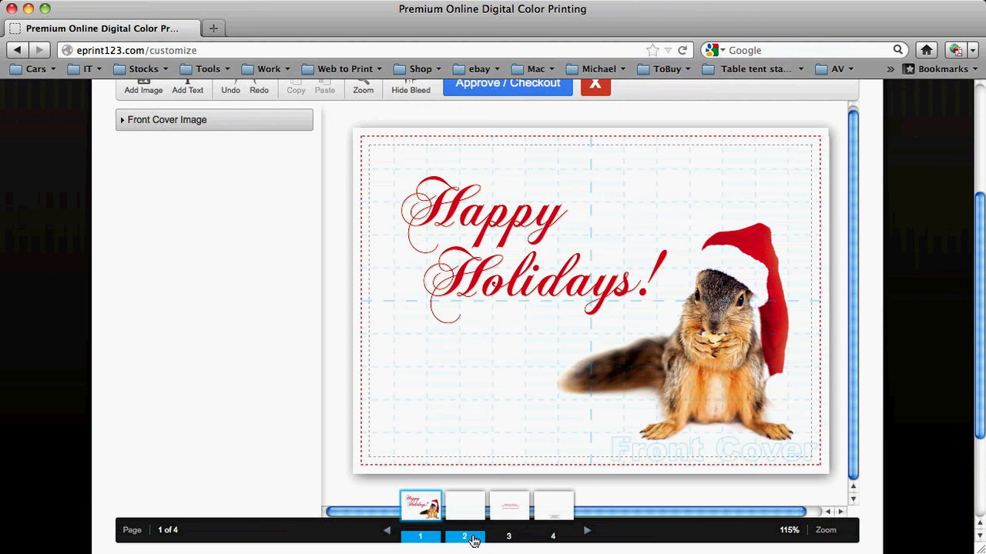
click(563, 532)
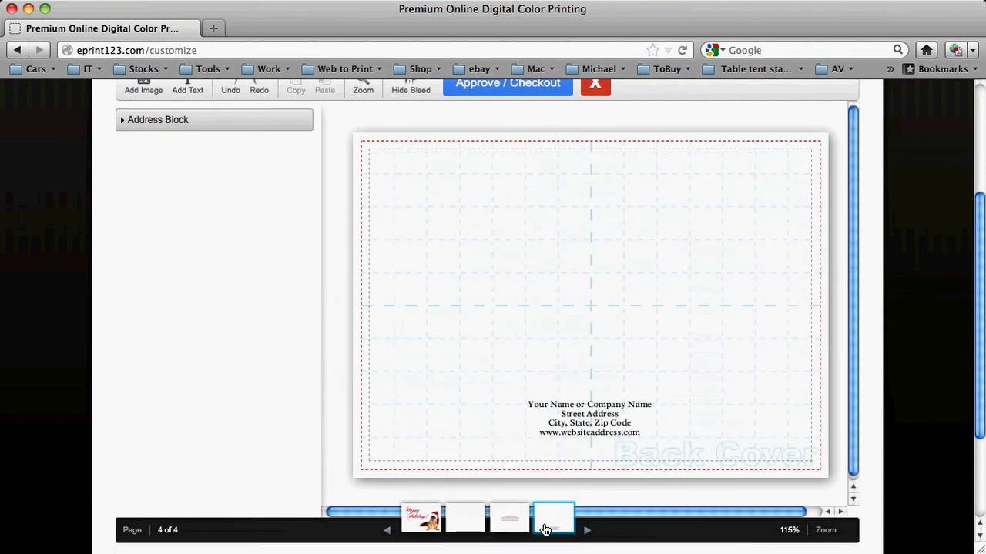
click(509, 533)
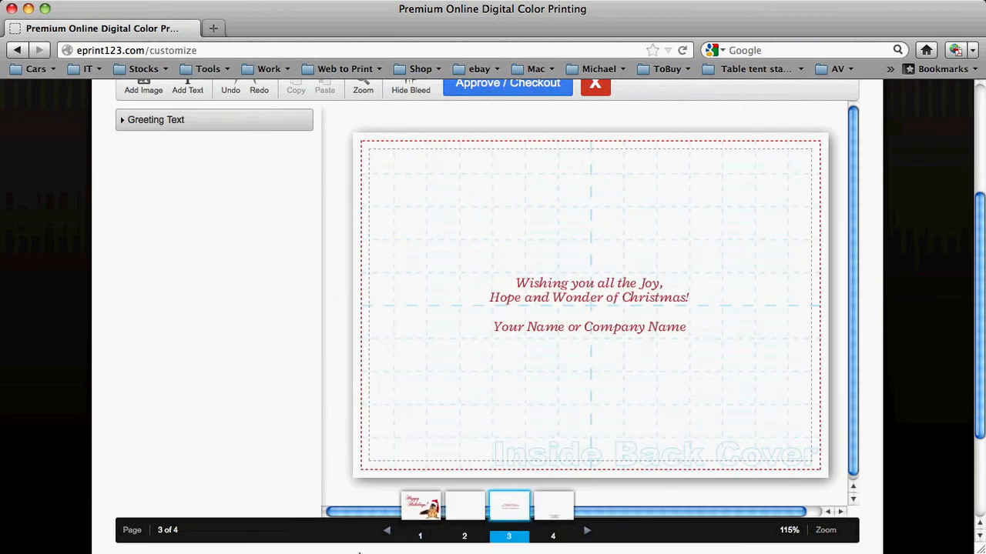
click(431, 518)
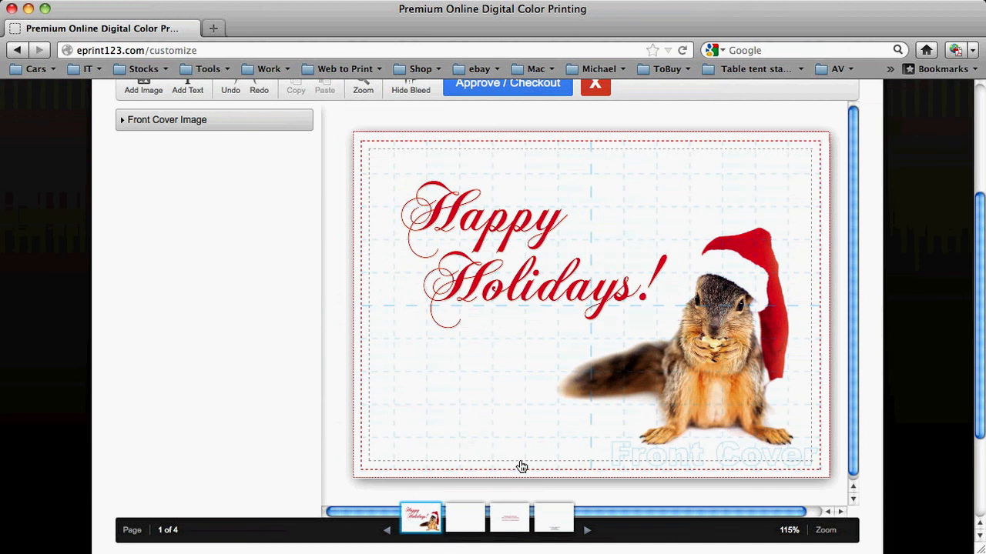
mouse_move(468, 522)
click(504, 507)
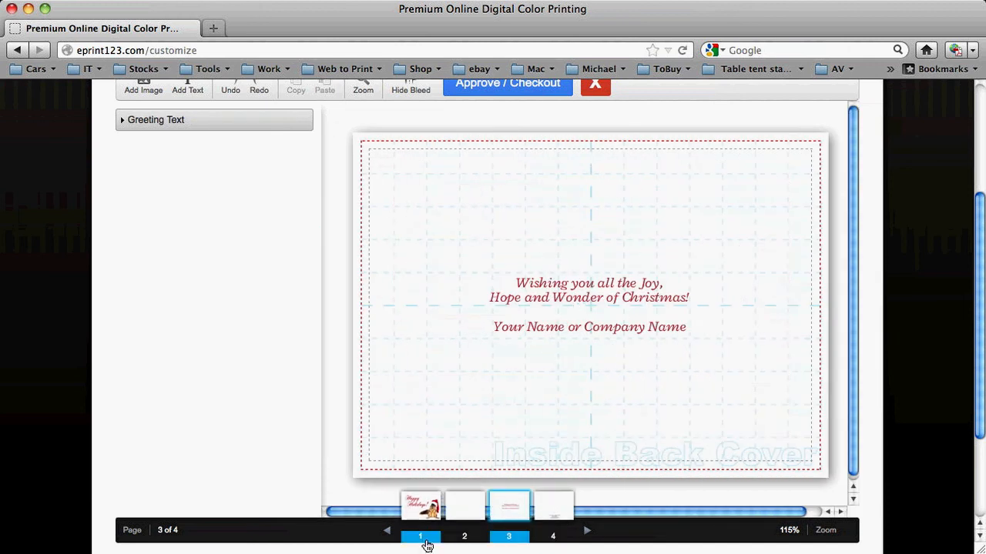
click(420, 508)
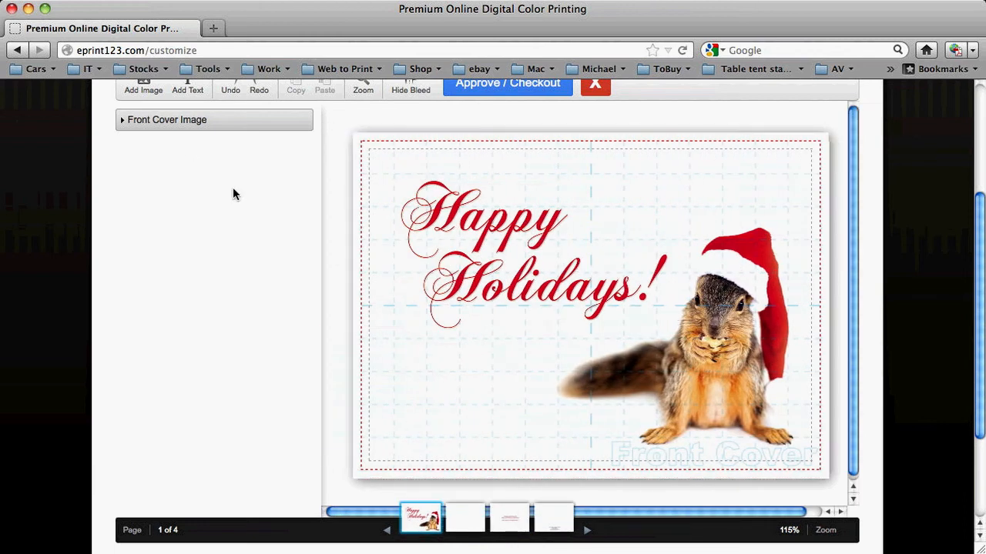
- Replace the front cover image with Costa Rican Frog.jpg from the Sample Album folder in Dropbox Photos
click(664, 296)
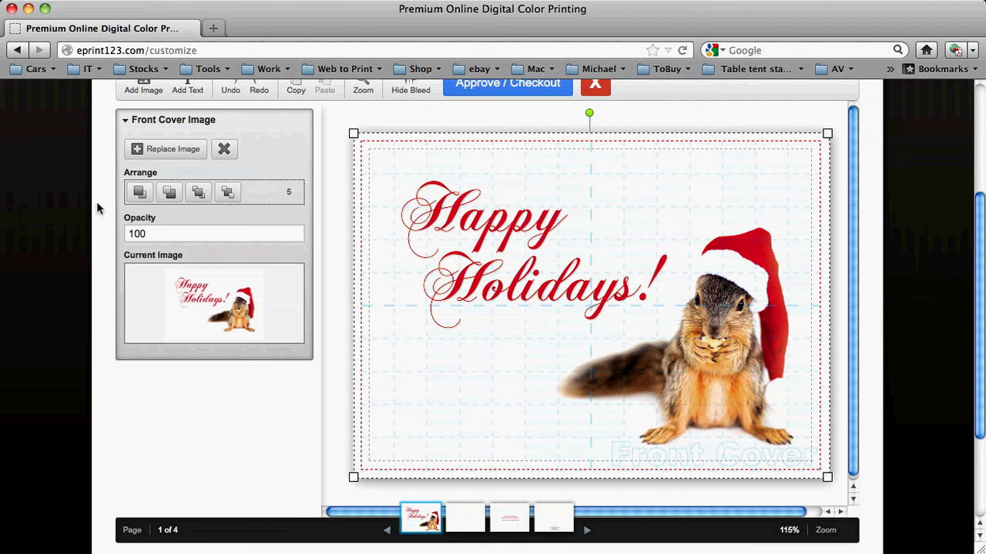
click(156, 153)
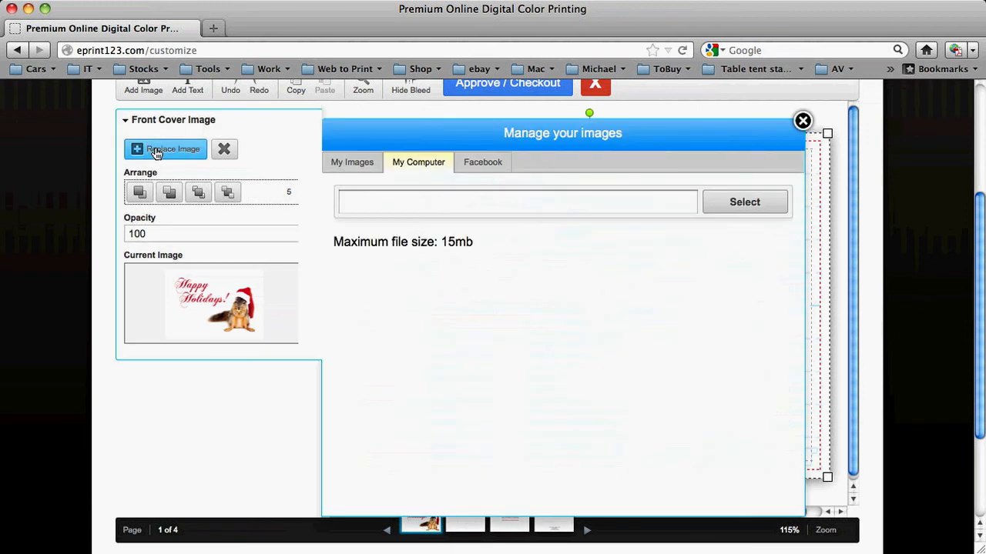
click(748, 207)
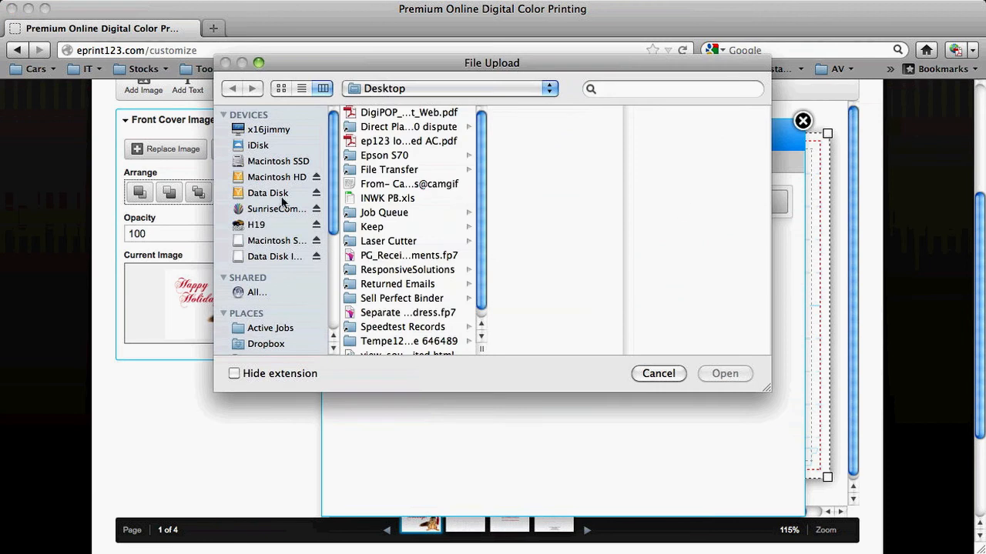
click(268, 345)
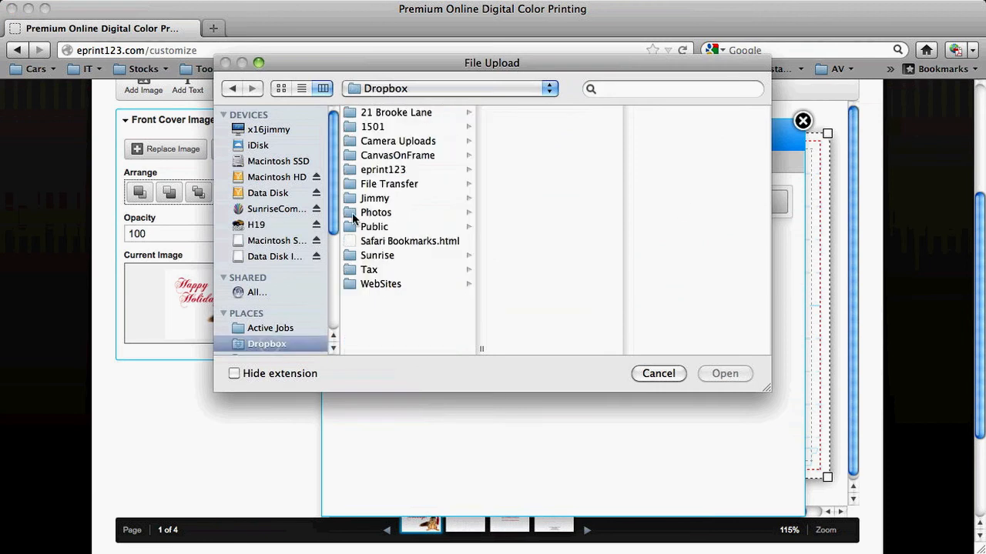
click(385, 211)
click(540, 170)
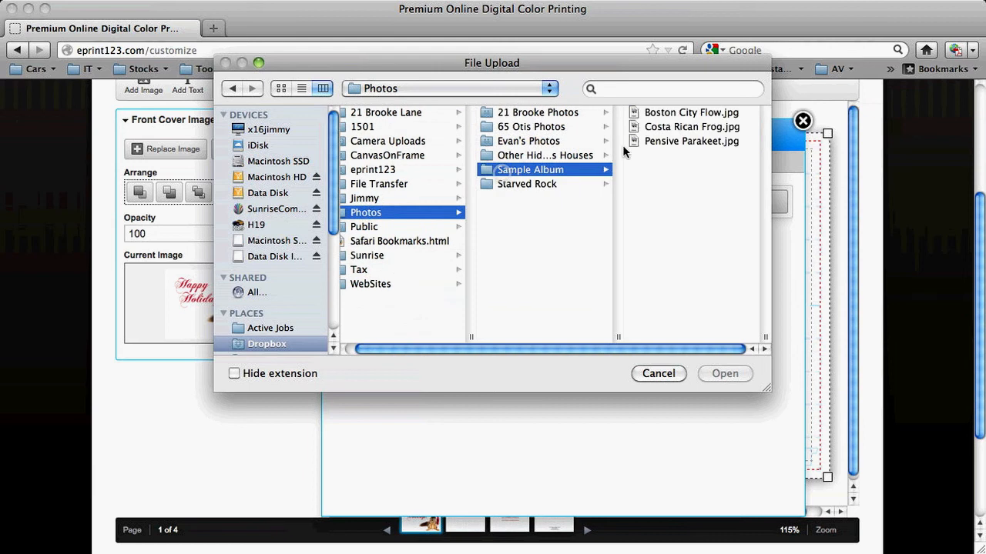
click(654, 127)
click(716, 374)
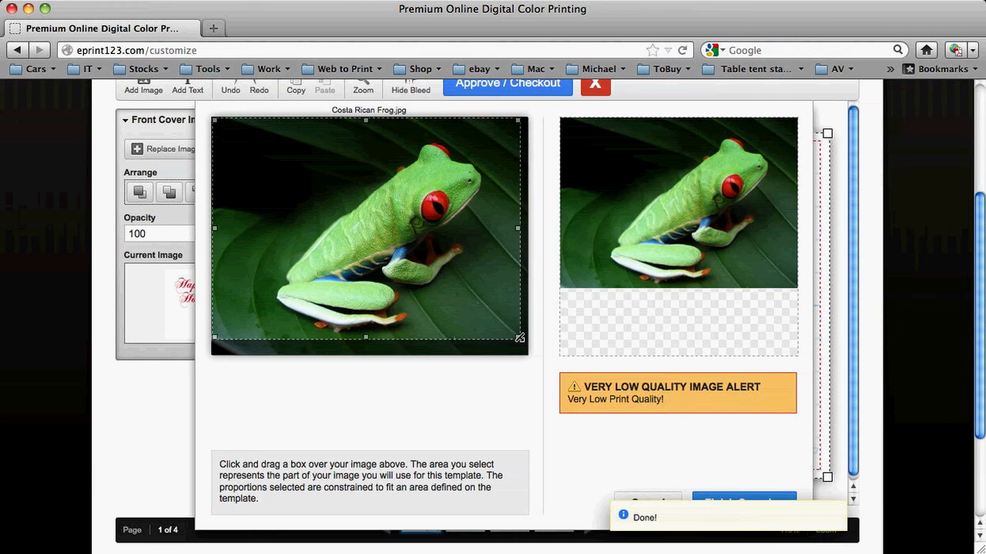
- Crop the Costa Rican Frog.jpg image for the front cover, framing the whole frog with less background around it
drag(518, 338, 483, 306)
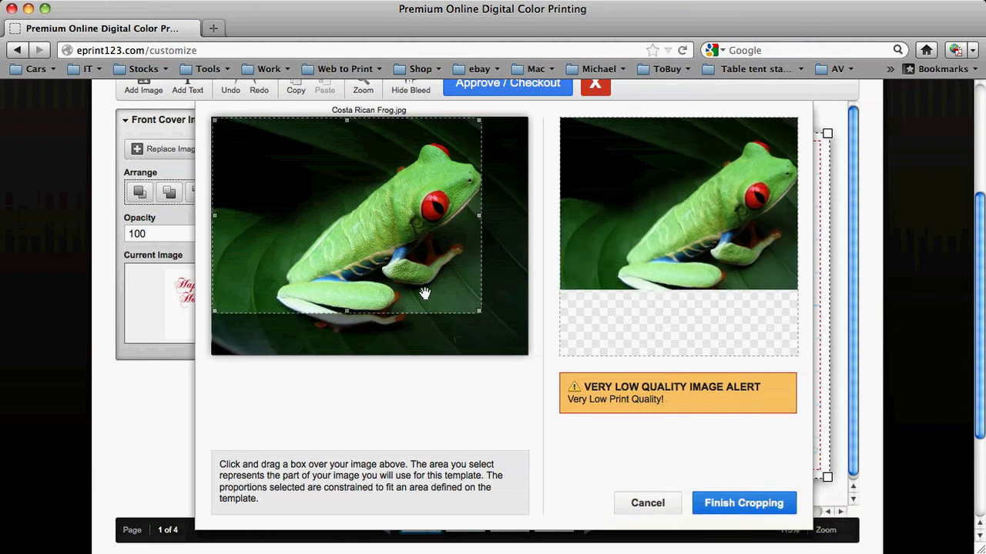
drag(424, 288, 453, 312)
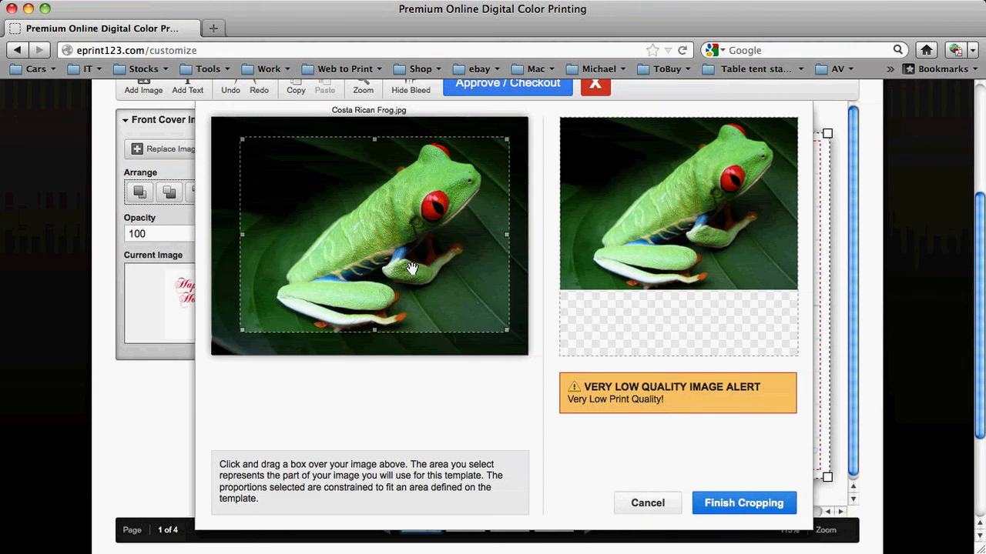
drag(505, 330, 514, 336)
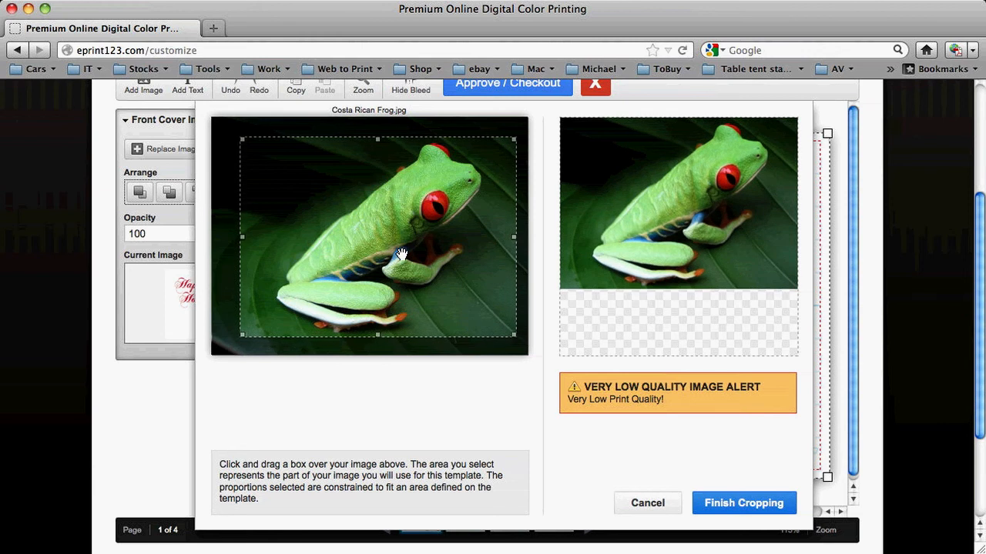
mouse_move(412, 231)
mouse_down()
mouse_move(388, 234)
mouse_move(417, 229)
mouse_up()
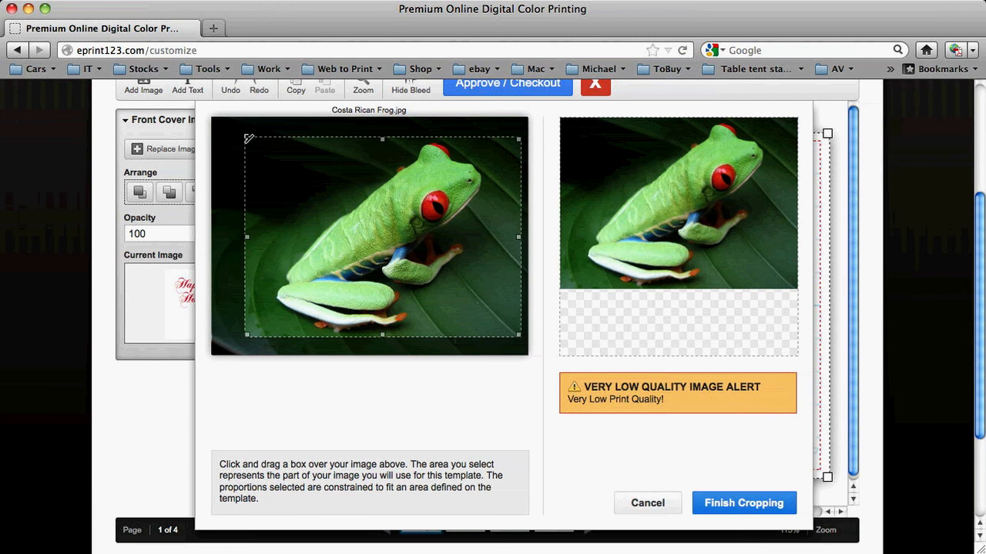
mouse_move(248, 139)
mouse_down()
mouse_move(267, 151)
mouse_move(247, 136)
mouse_up()
drag(319, 149, 355, 193)
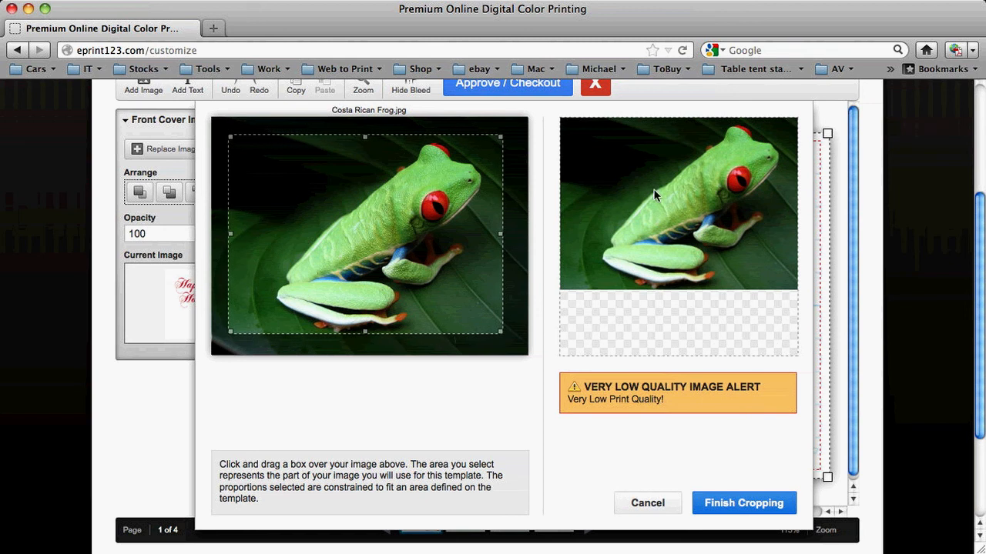
drag(437, 281, 452, 279)
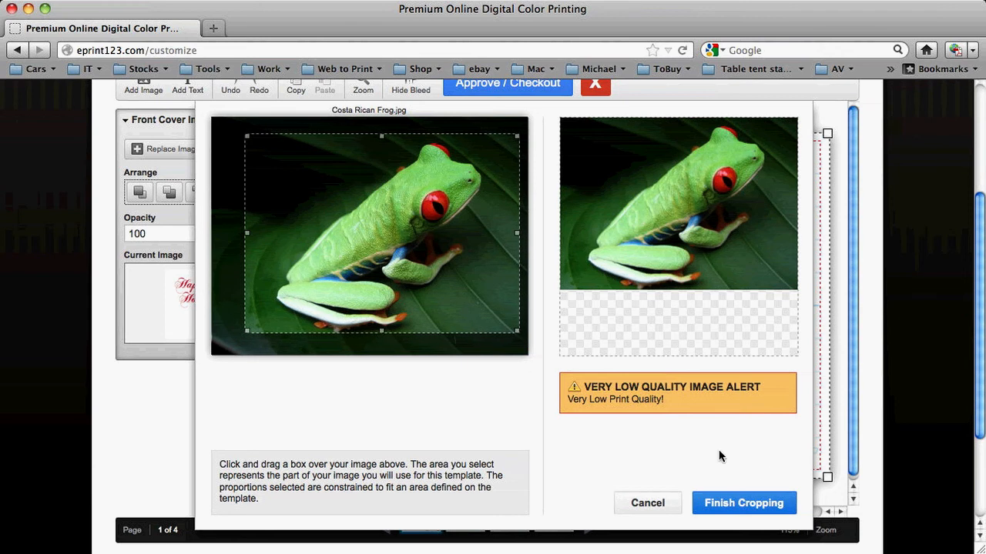
click(724, 503)
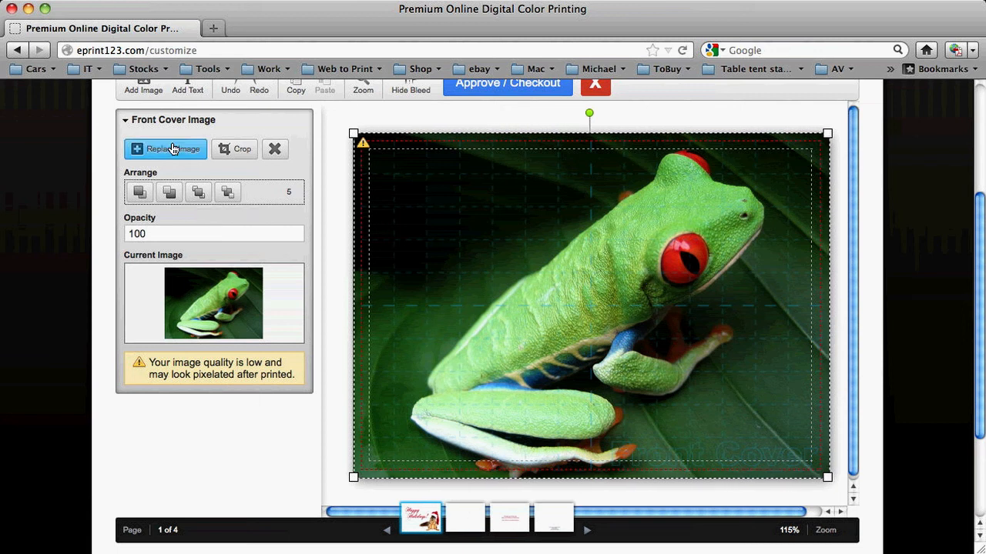
- Add Pensive Parakeet.jpg from the computer's Sample Album folder to the front cover, cropped closely around the parakeet
scroll(165, 147, up, 2)
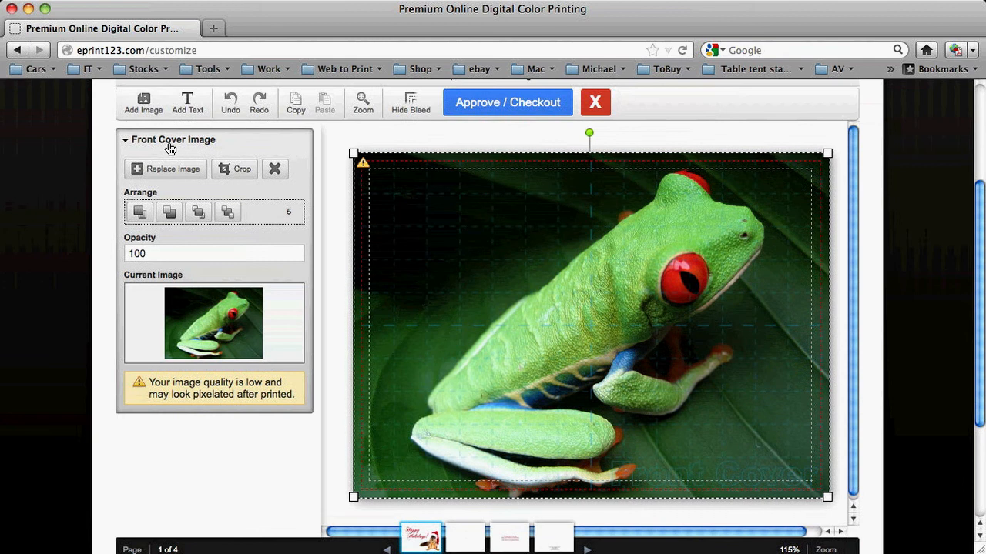
click(143, 108)
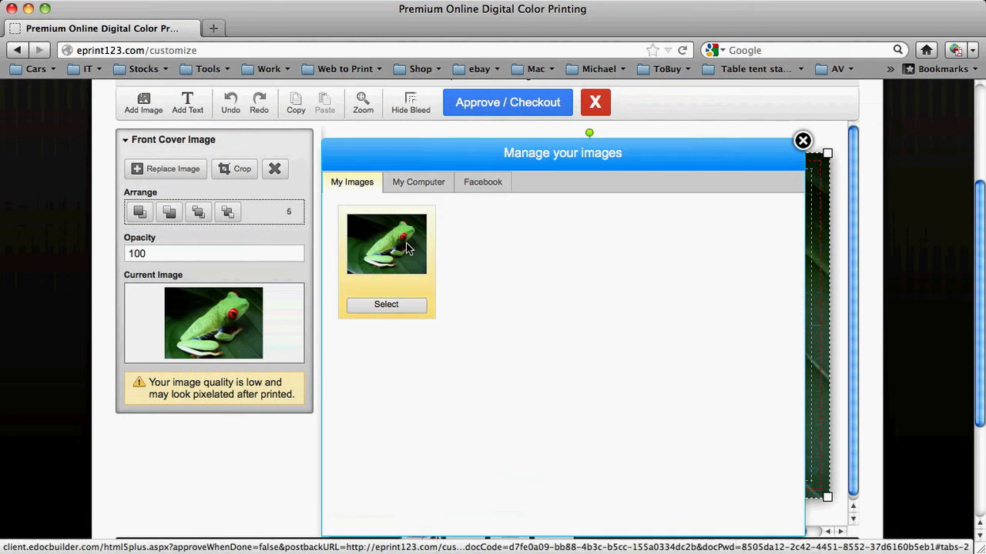
click(416, 183)
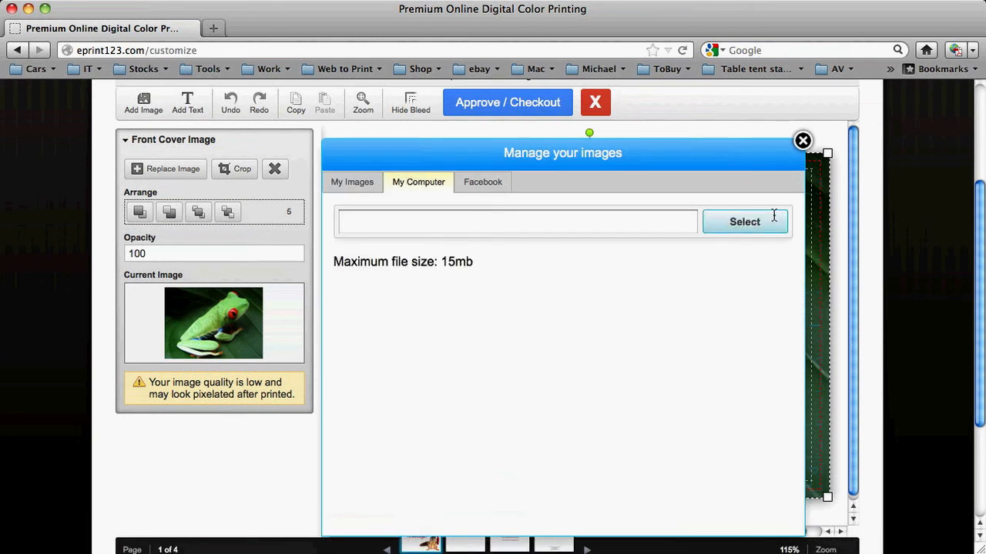
click(716, 222)
click(408, 114)
click(410, 140)
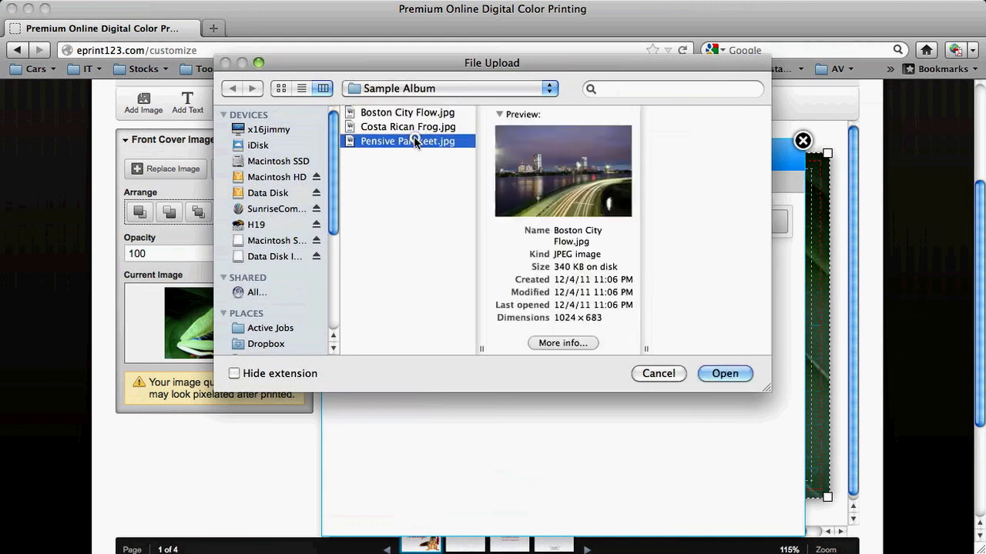
click(719, 377)
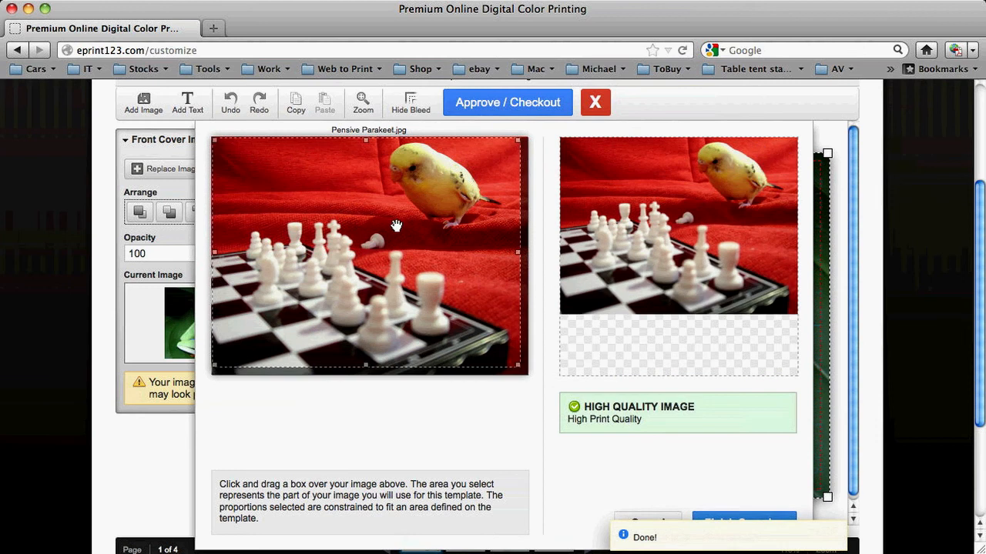
drag(512, 362, 443, 246)
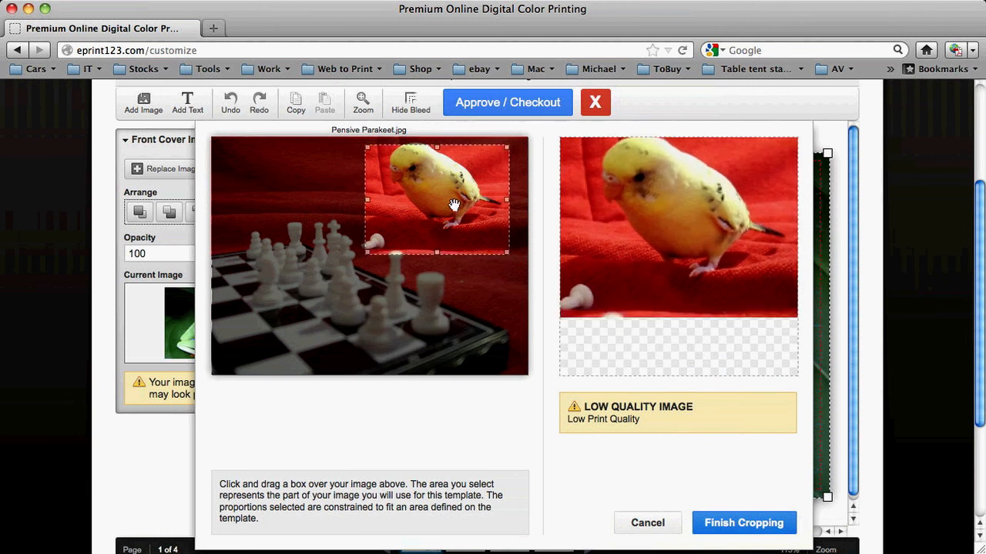
click(746, 523)
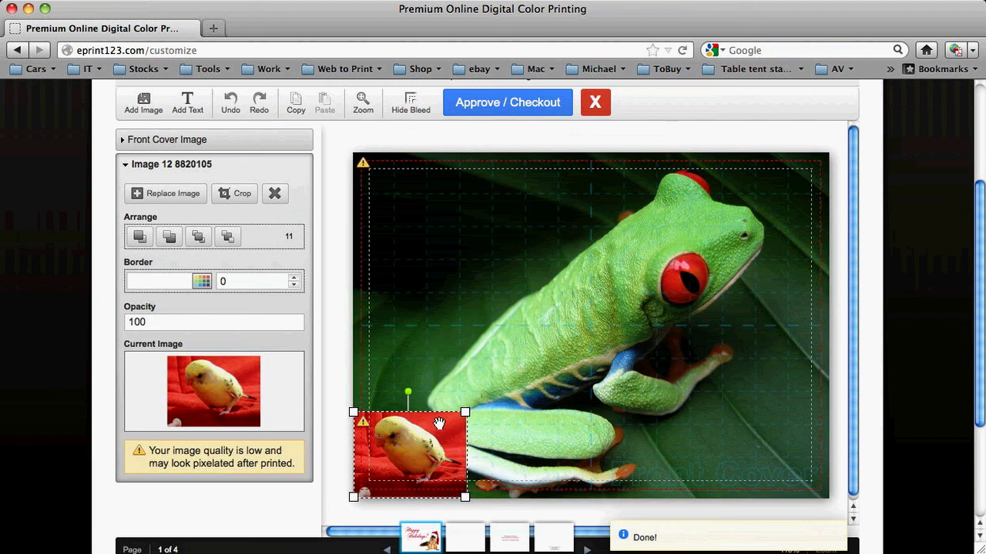
- Place the parakeet image in the upper-left area of the front cover, tilted slightly counter-clockwise
drag(438, 423, 414, 160)
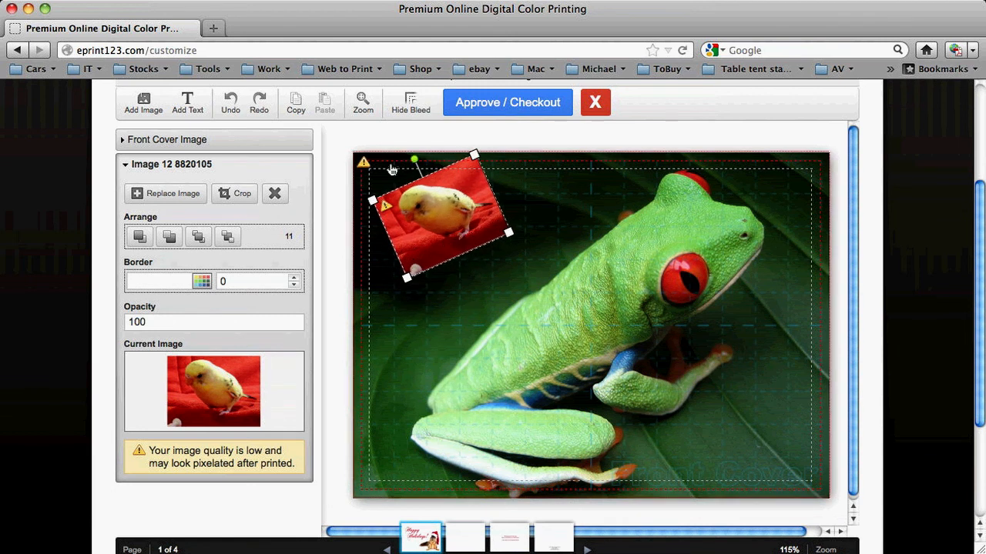
drag(414, 158, 421, 156)
drag(455, 198, 490, 251)
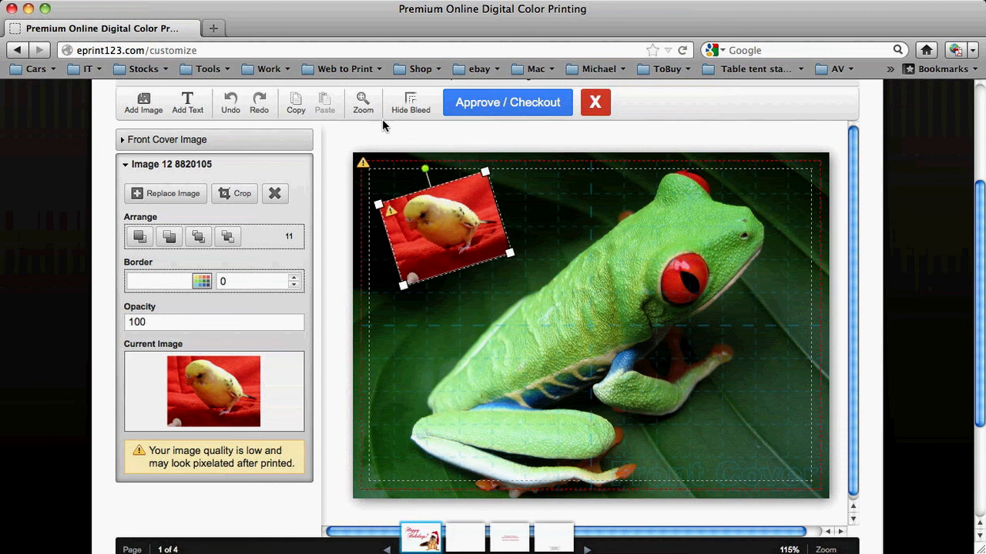
- On the inside back cover, replace the greeting's "Your Name or Company Name" line with "Your friends at ePrint123.com"
click(476, 538)
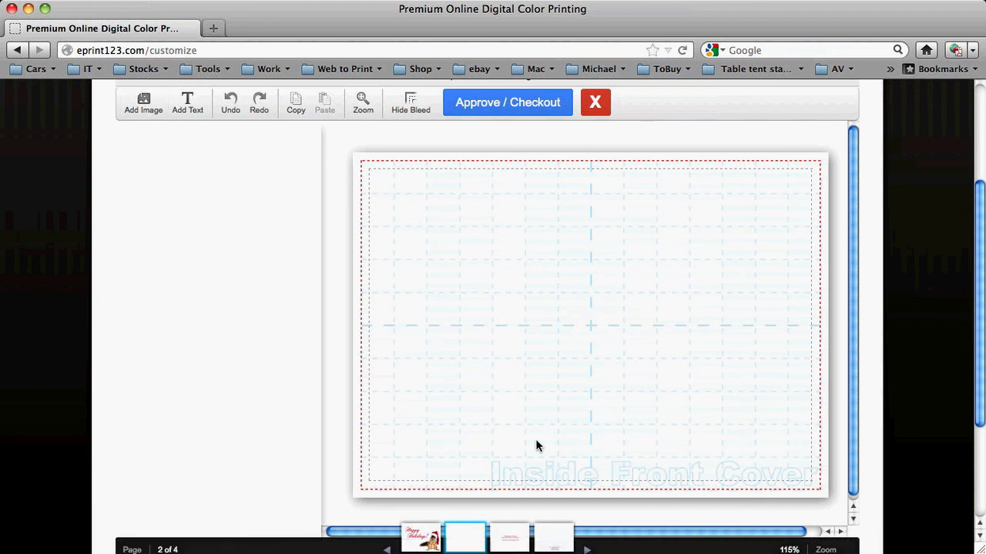
click(512, 535)
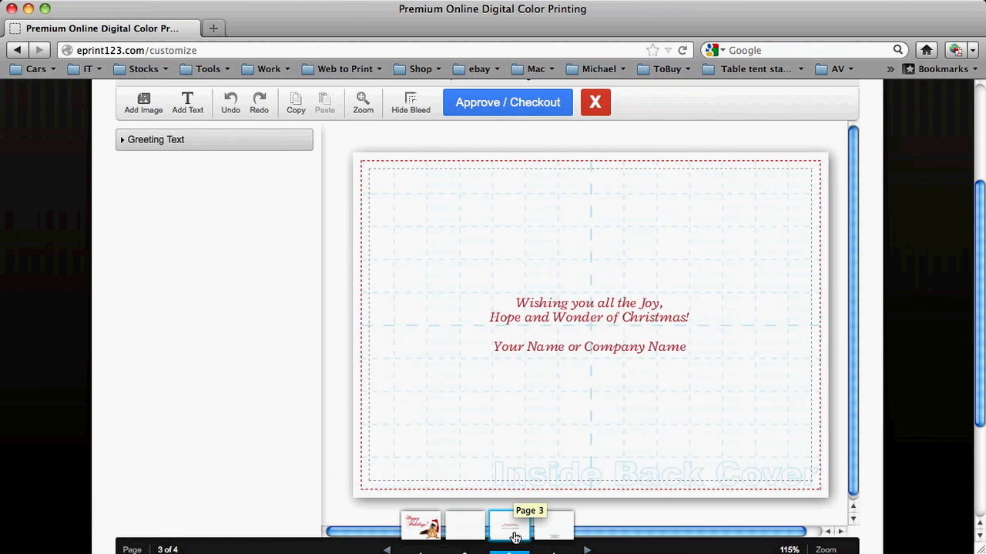
click(626, 354)
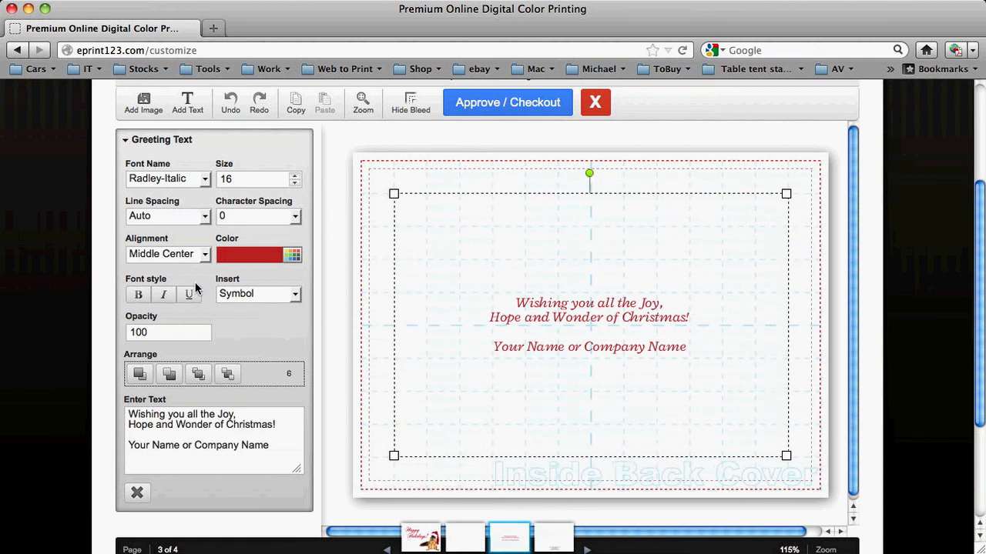
double_click(225, 423)
triple_click(224, 423)
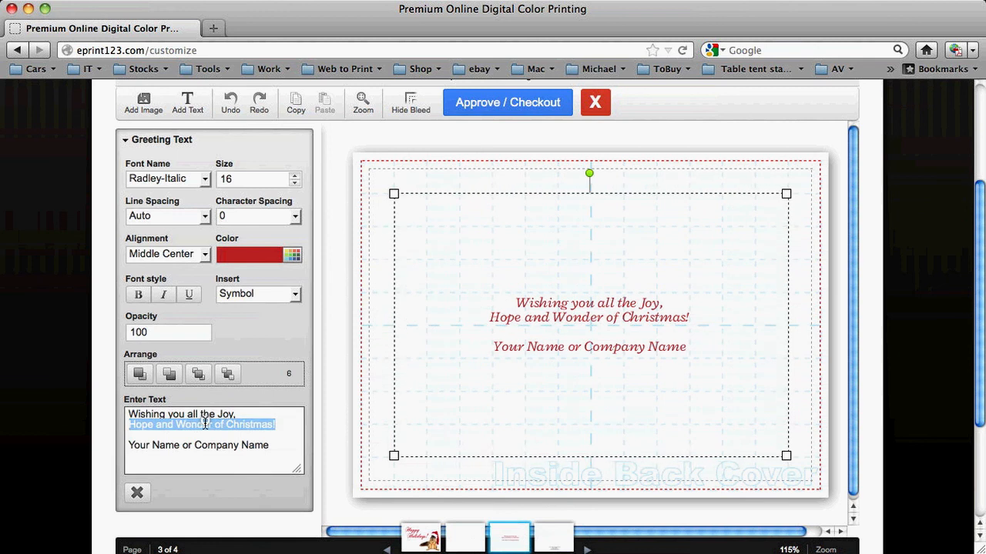
click(205, 421)
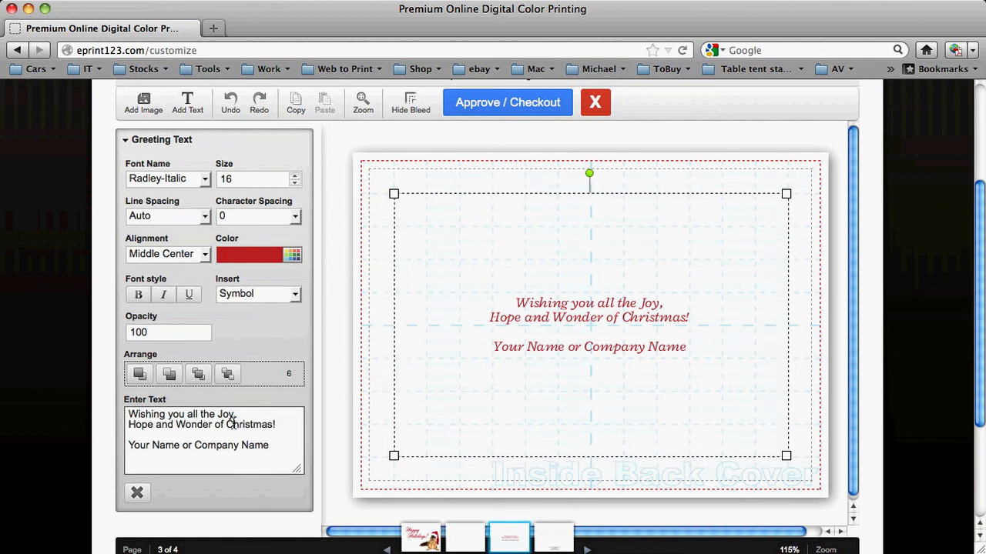
drag(130, 447, 246, 451)
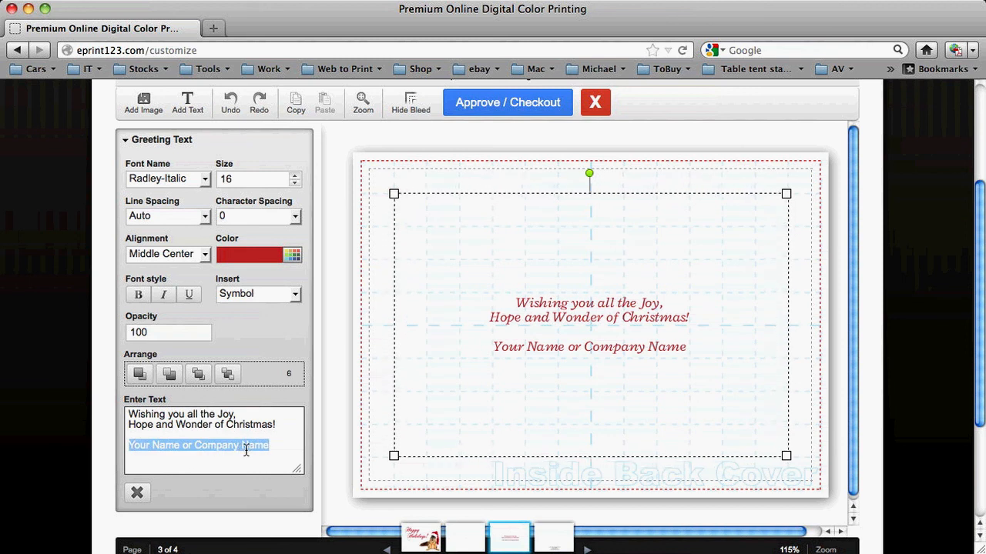
text(Your frien)
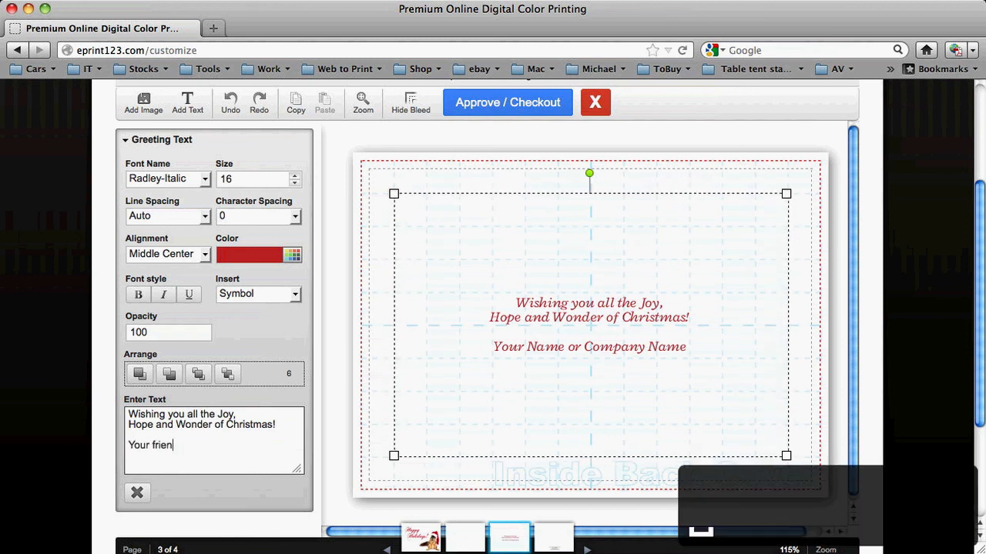
text(ds at e)
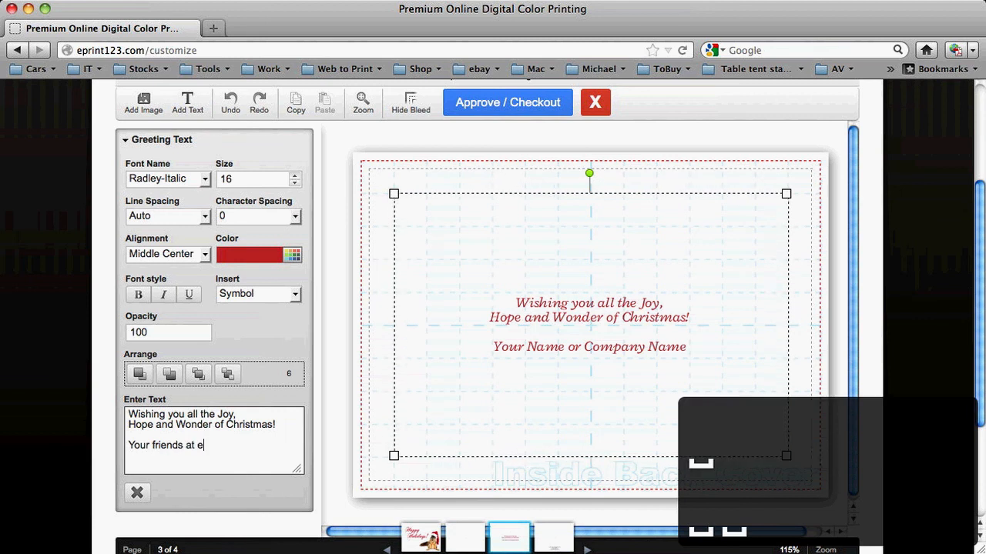
text(Print123.com)
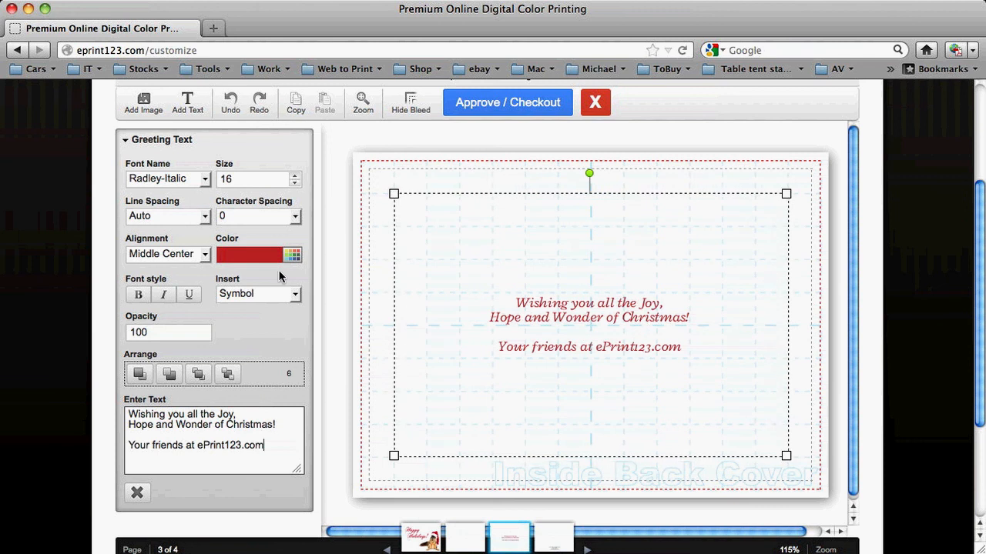
- Enlarge the greeting text to size 24 and move its text box slightly lower on the inside back cover
click(293, 176)
click(293, 175)
click(294, 175)
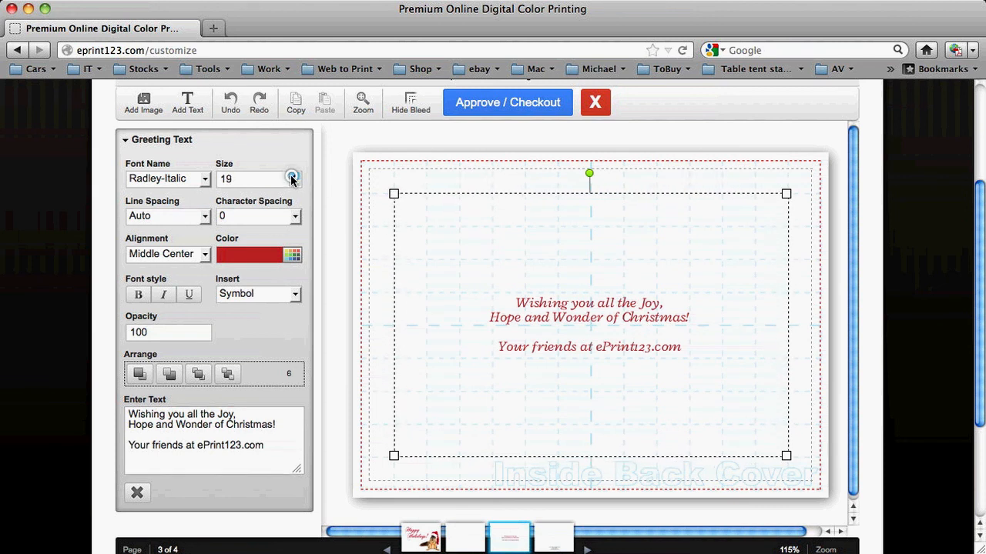
click(293, 177)
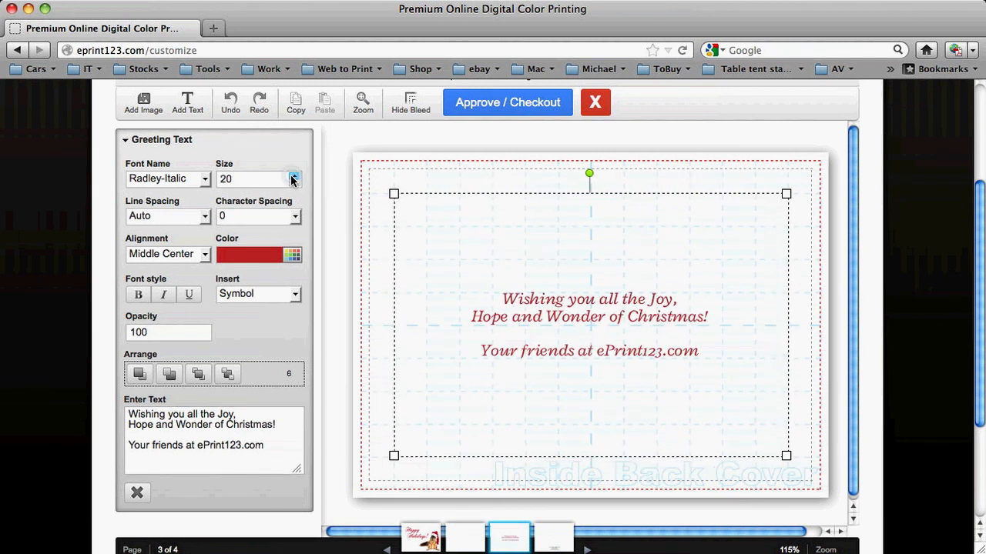
click(294, 175)
click(294, 176)
click(294, 176)
click(294, 175)
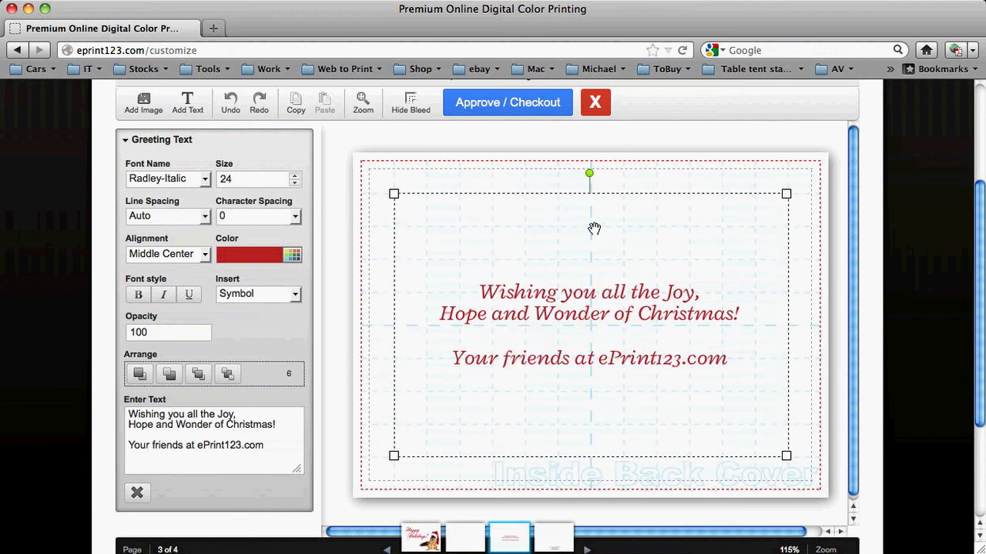
mouse_move(597, 226)
mouse_down()
mouse_move(599, 243)
mouse_move(589, 232)
mouse_up()
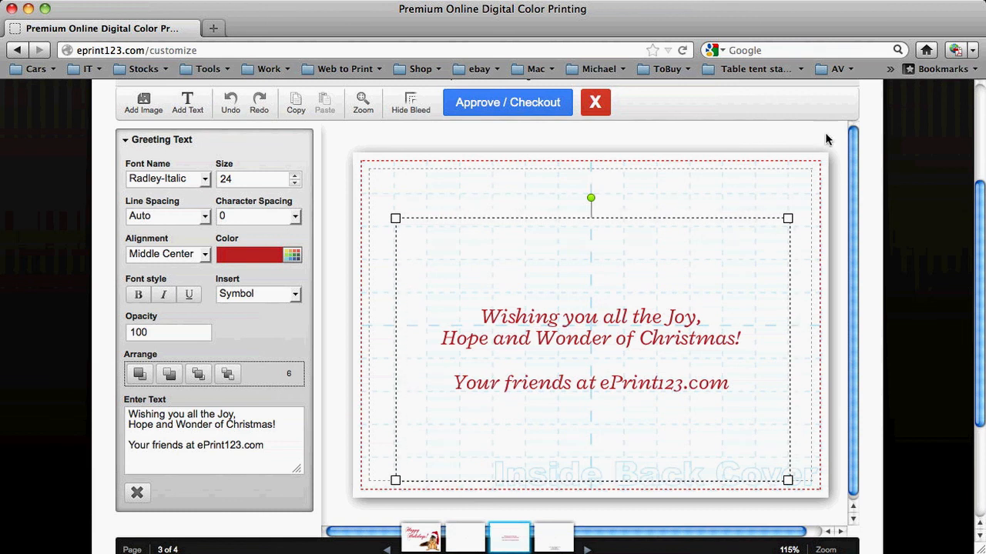
- Try the greeting text in MyriadPro-Bold and settle on an italic PalatinoLinotype font
click(204, 178)
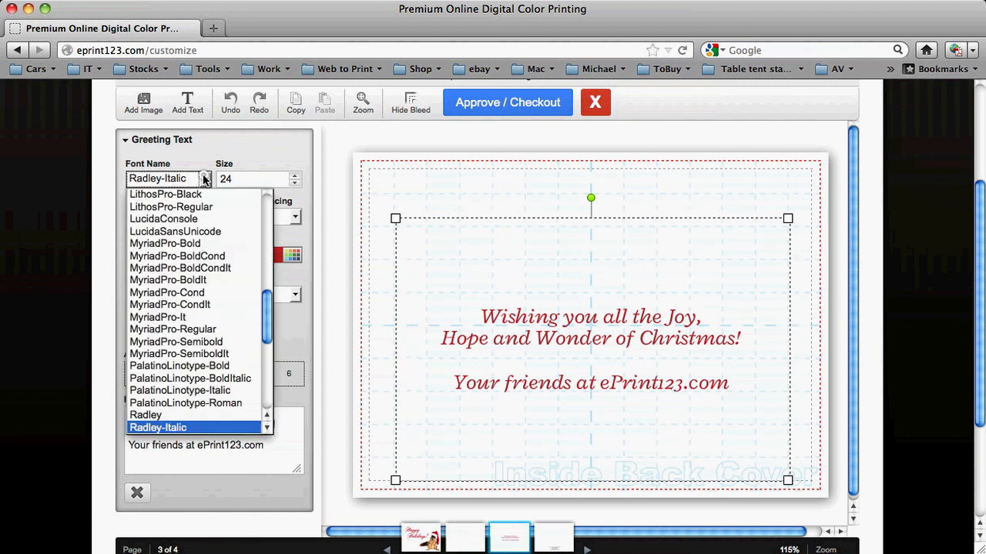
click(189, 245)
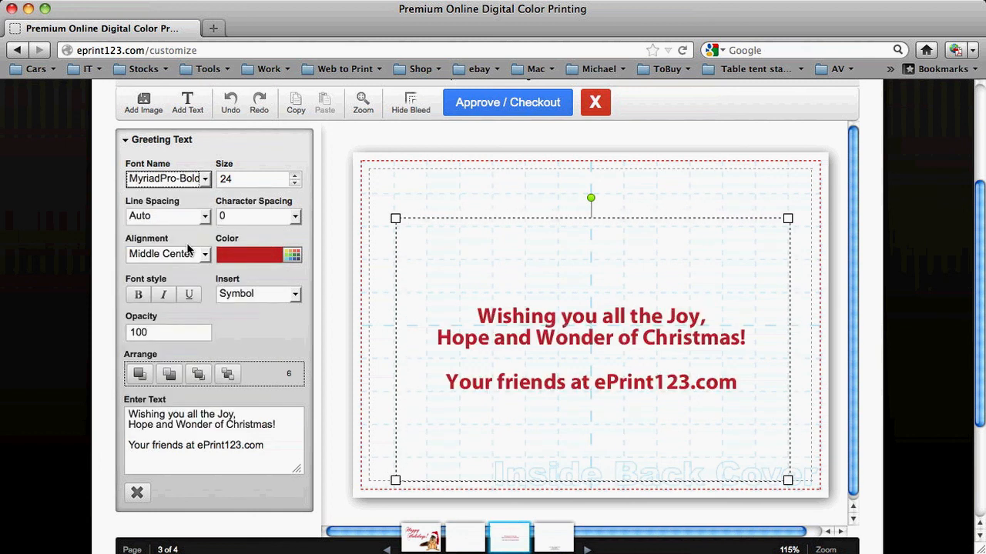
click(205, 178)
click(183, 373)
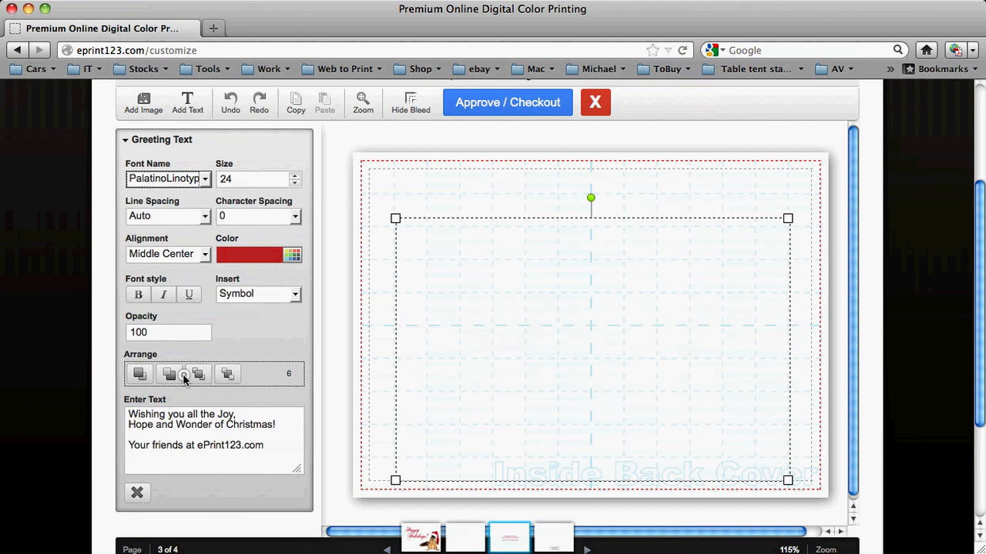
click(358, 134)
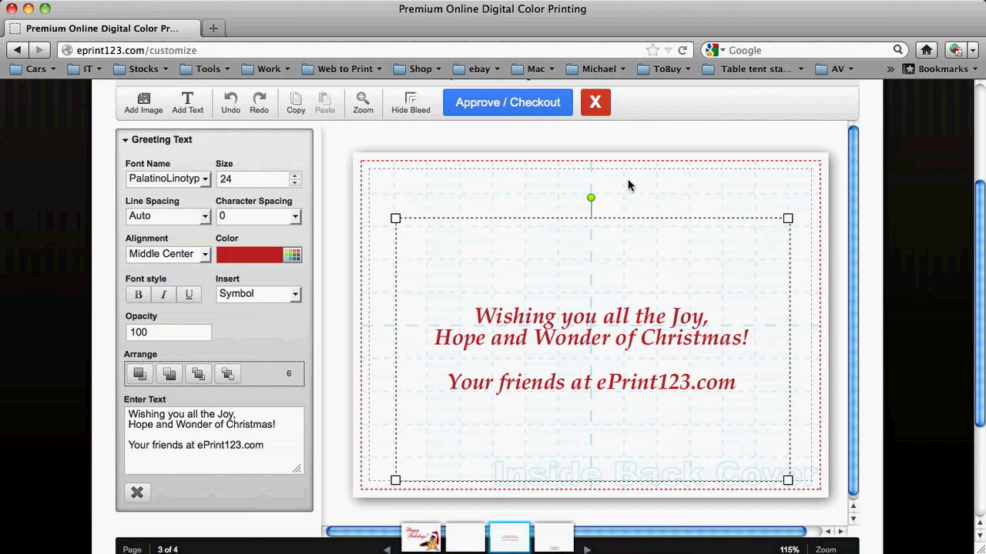
- Try tilting the greeting text box counter-clockwise and undo the rotation
drag(590, 195, 564, 199)
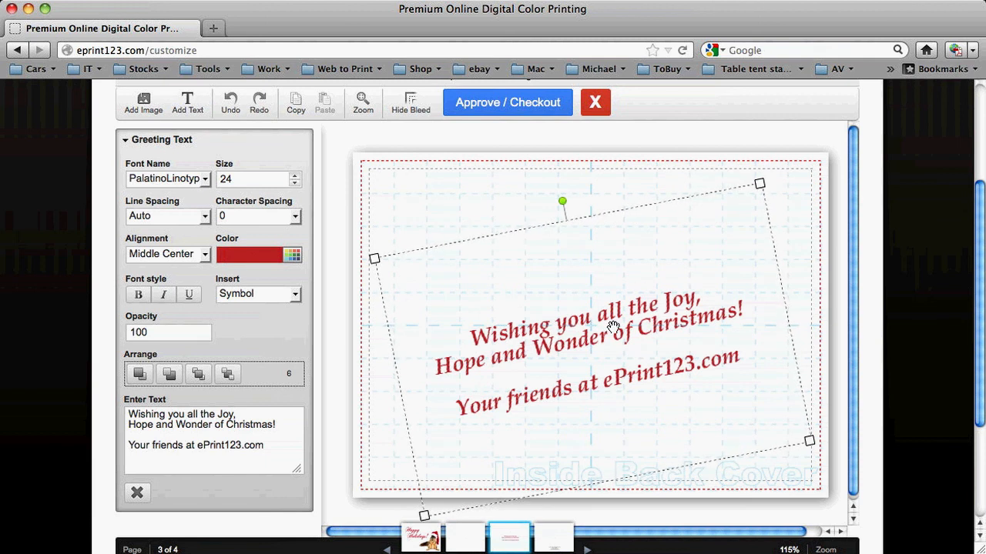
click(230, 108)
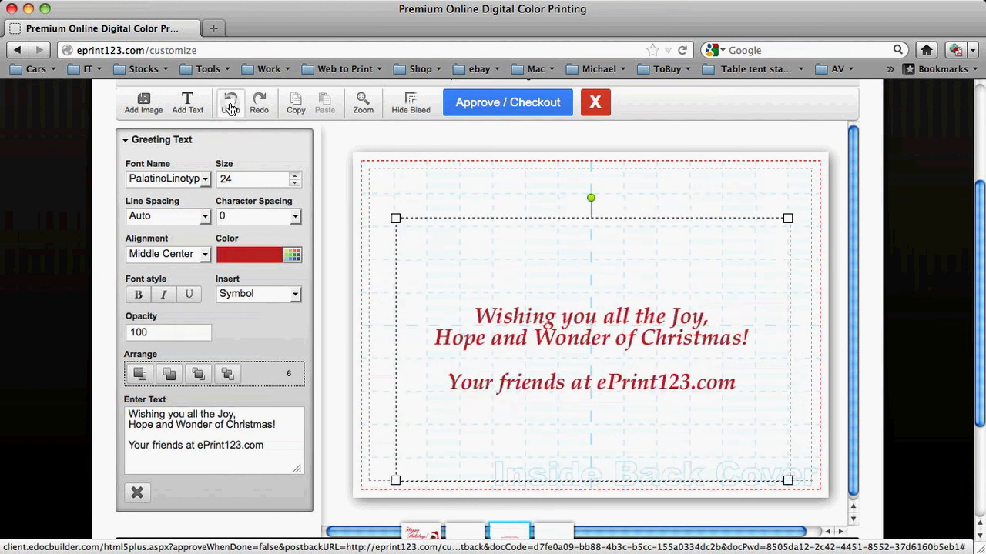
- Inspect the inside back cover greeting at 200% zoom, and return the view to 100%
click(364, 104)
click(370, 195)
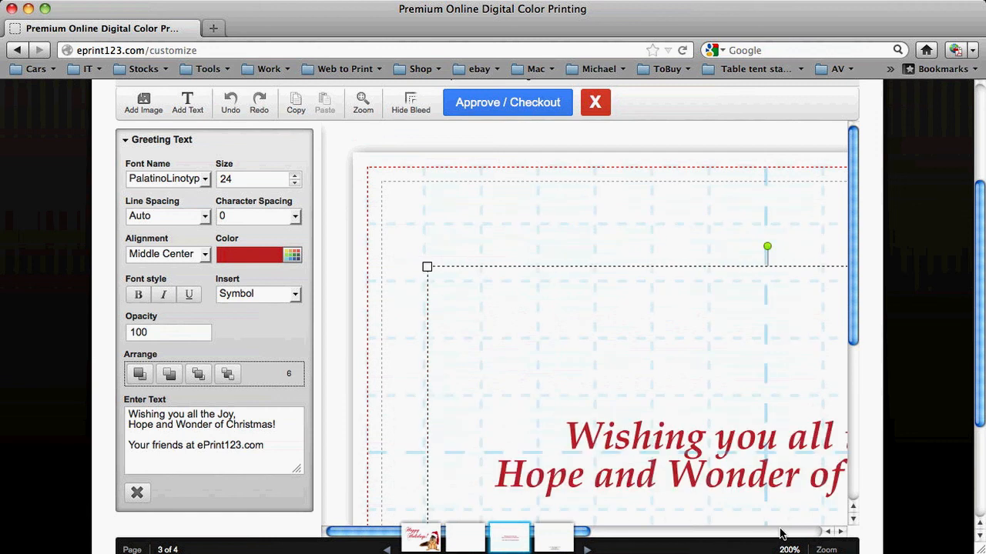
drag(851, 316, 851, 373)
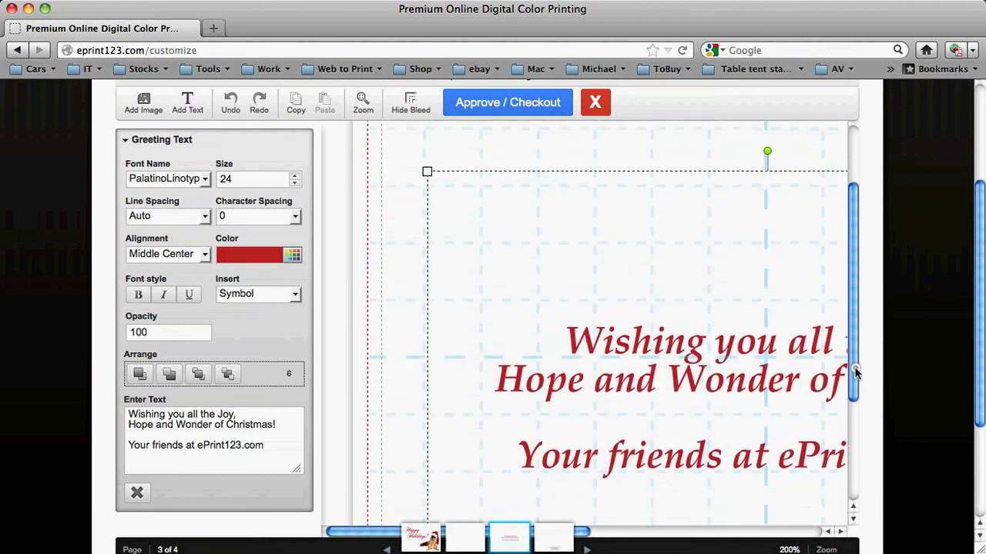
click(362, 103)
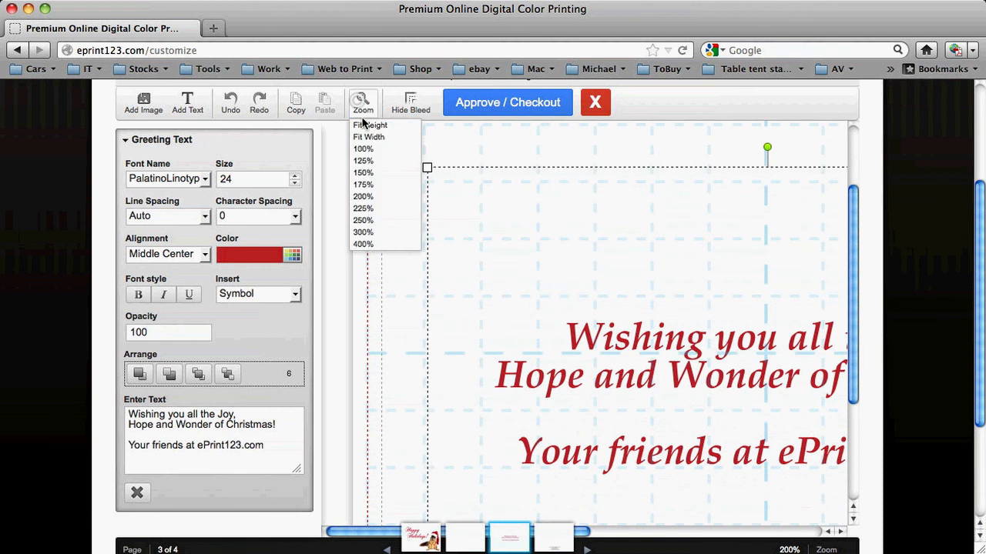
click(363, 149)
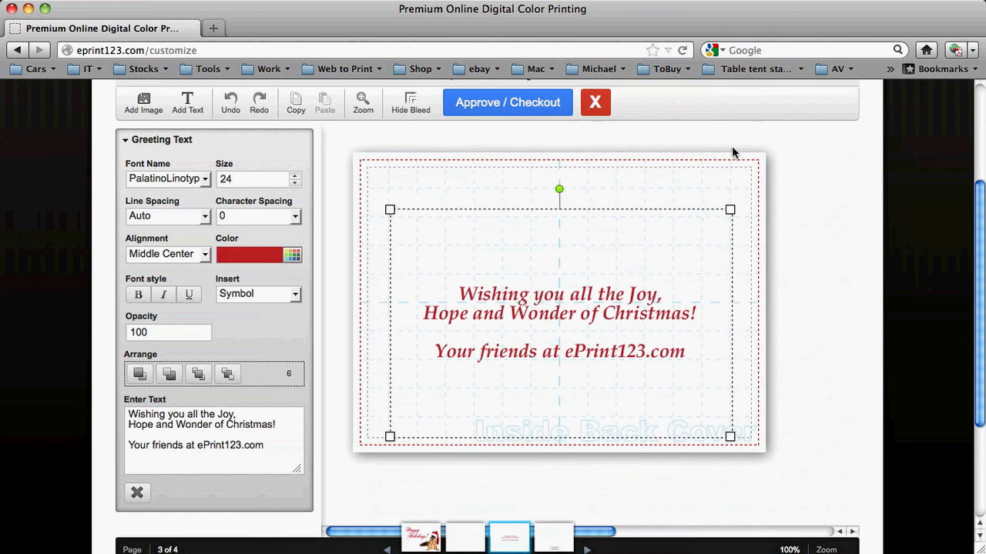
- On the back cover, replace all placeholder text in the address block with the company name "ePrint123.com"
click(574, 547)
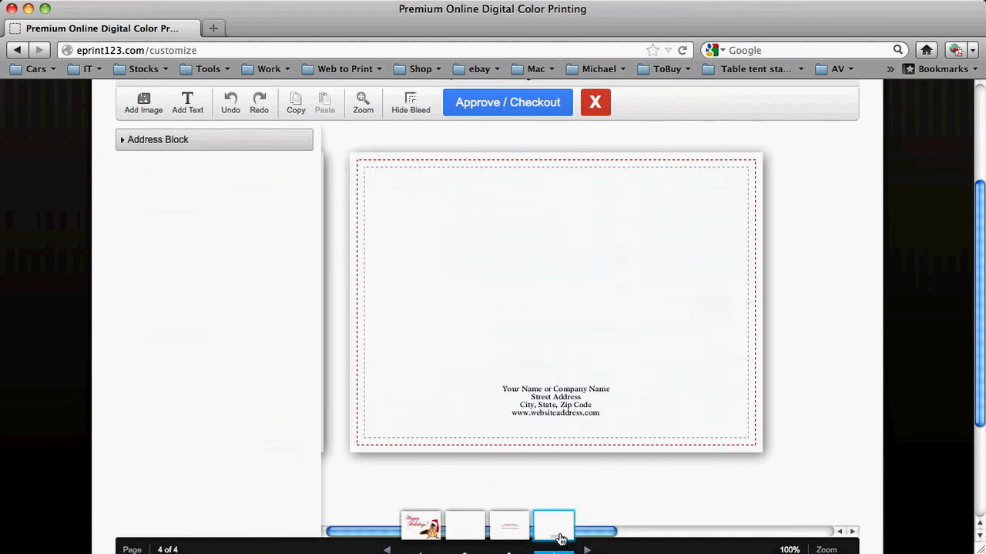
click(553, 400)
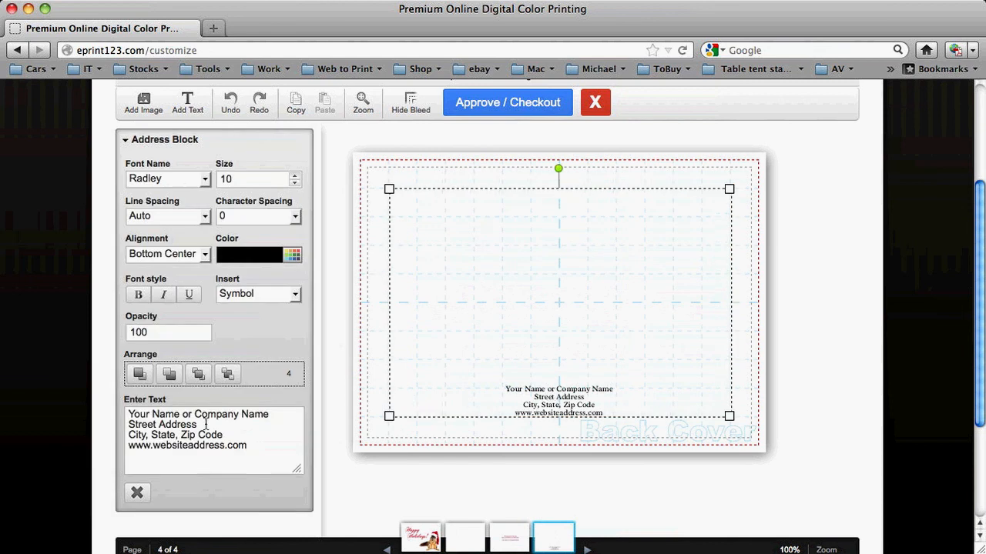
drag(257, 449, 20, 339)
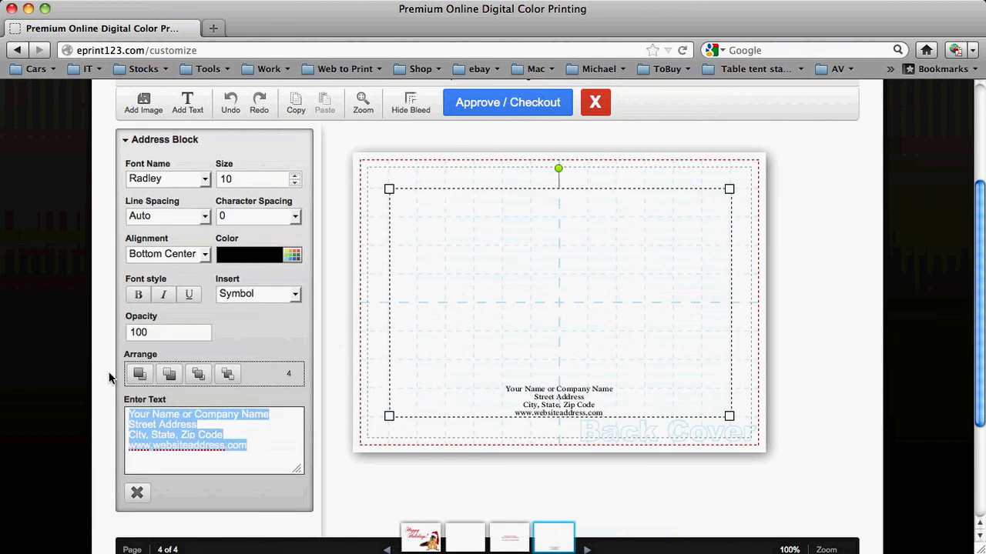
text(ePrint123.com)
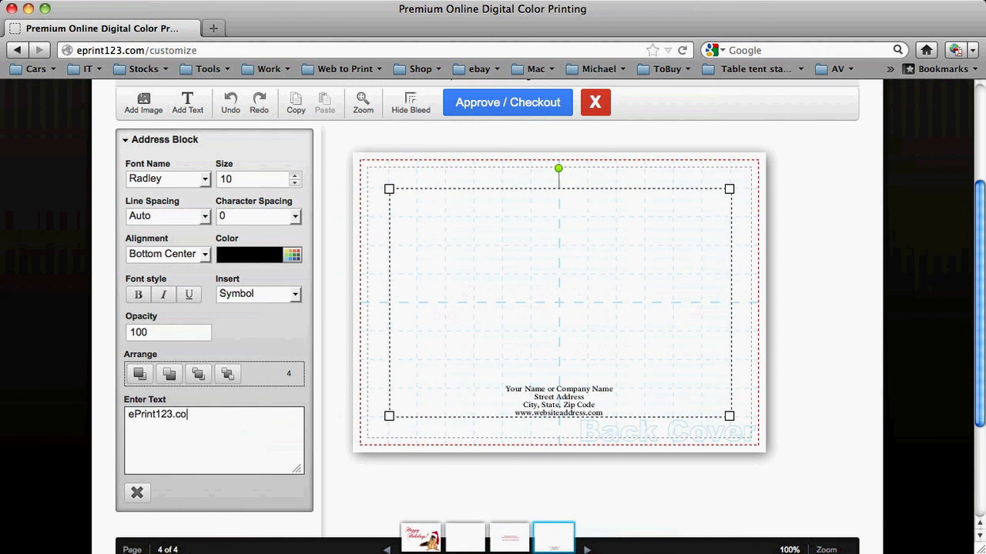
- Add the company's street address as the second line of the back cover address block
key(Return)
text(5915)
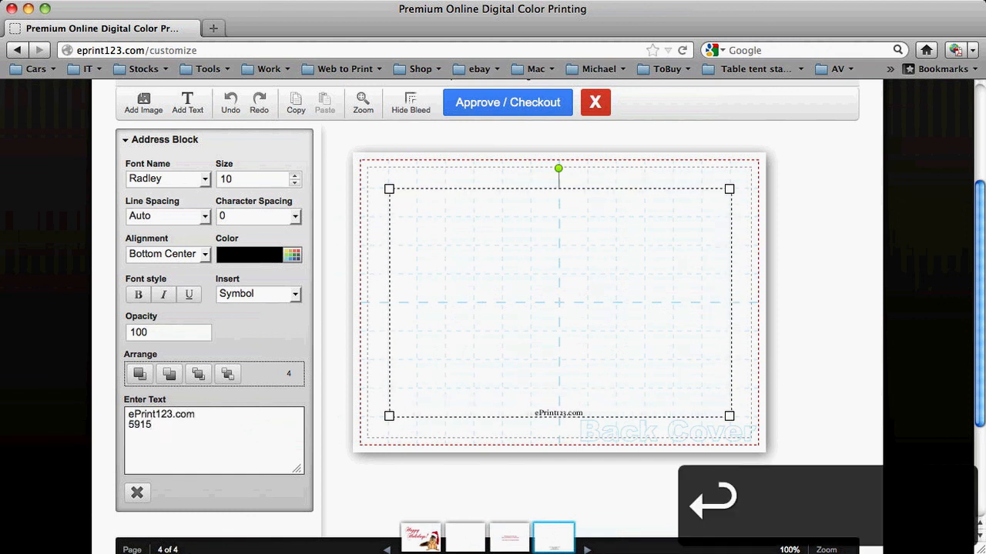
text( N. northwe)
key(BackSpace)
key(BackSpace)
key(BackSpace)
key(BackSpace)
key(BackSpace)
key(BackSpace)
key(BackSpace)
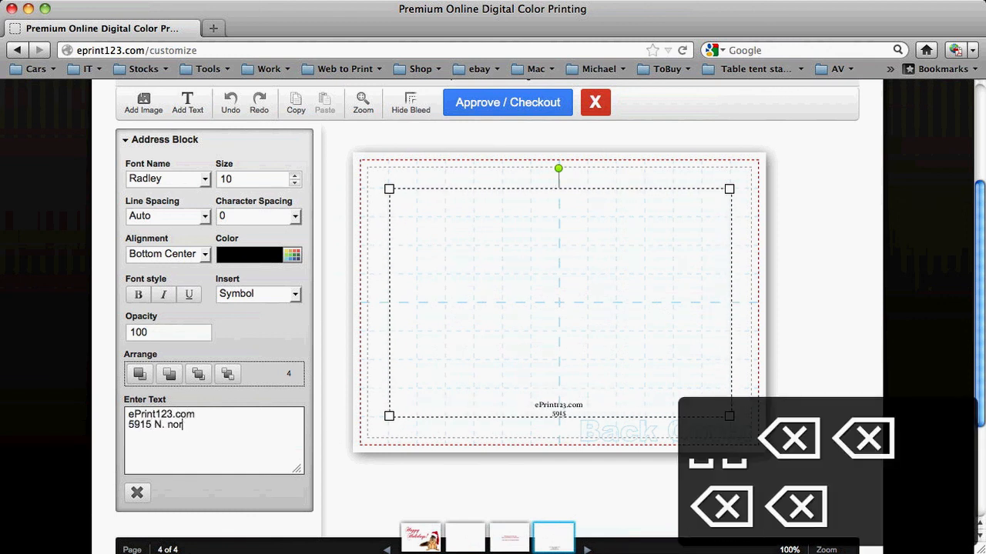
text(Northwest Hwy.)
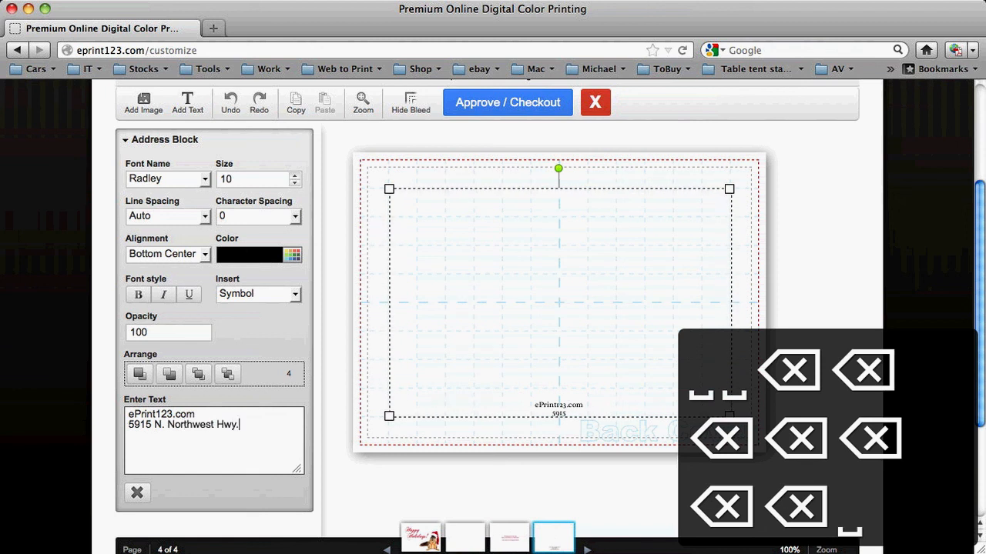
key(Return)
text(Chicago, IL)
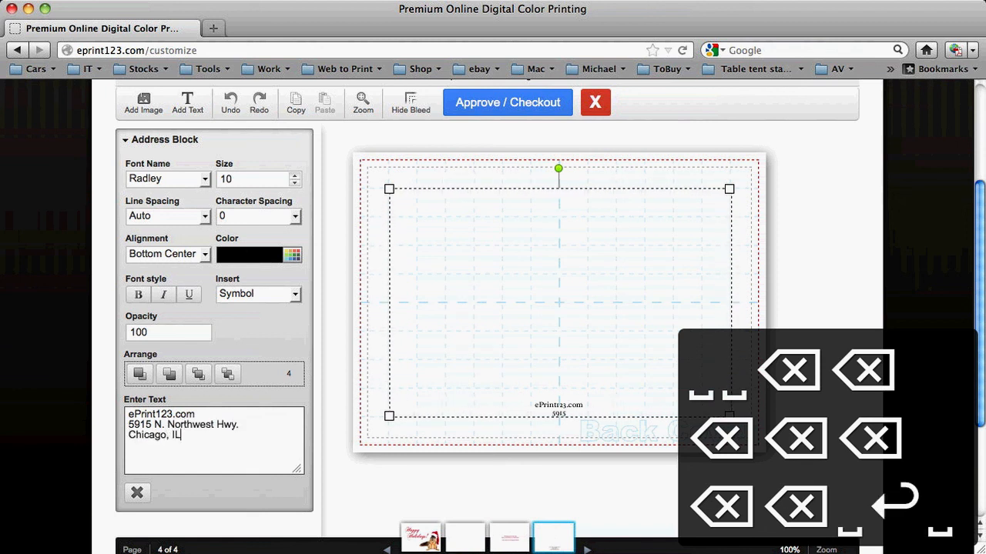
text( 60631)
key(Return)
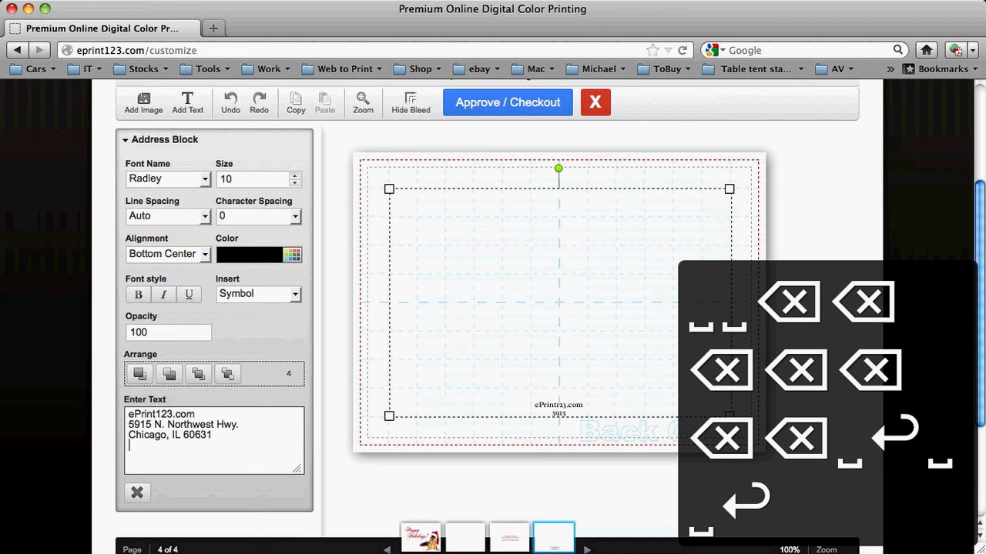
text(www.ePrint123.com)
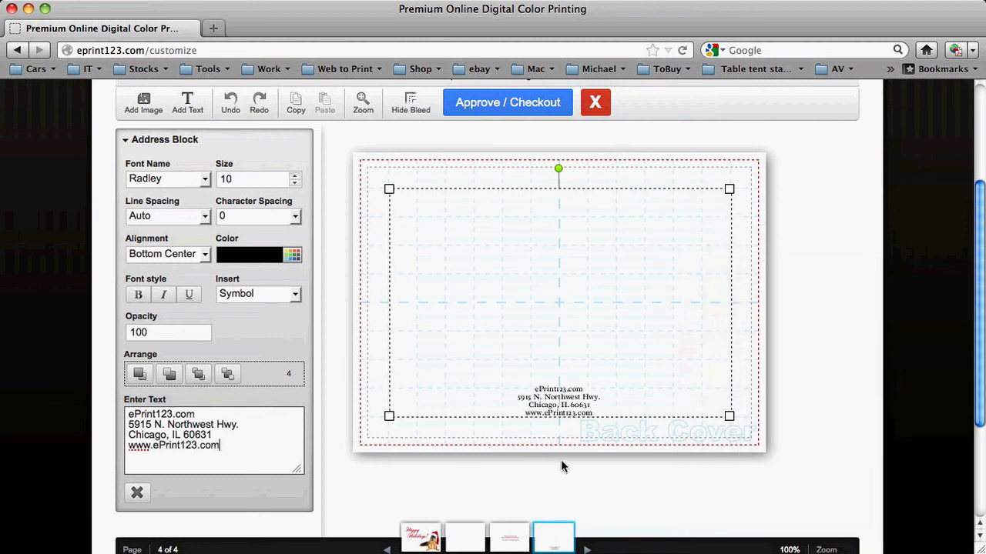
- Color the address block text dark red and increase its font size to 12
click(292, 254)
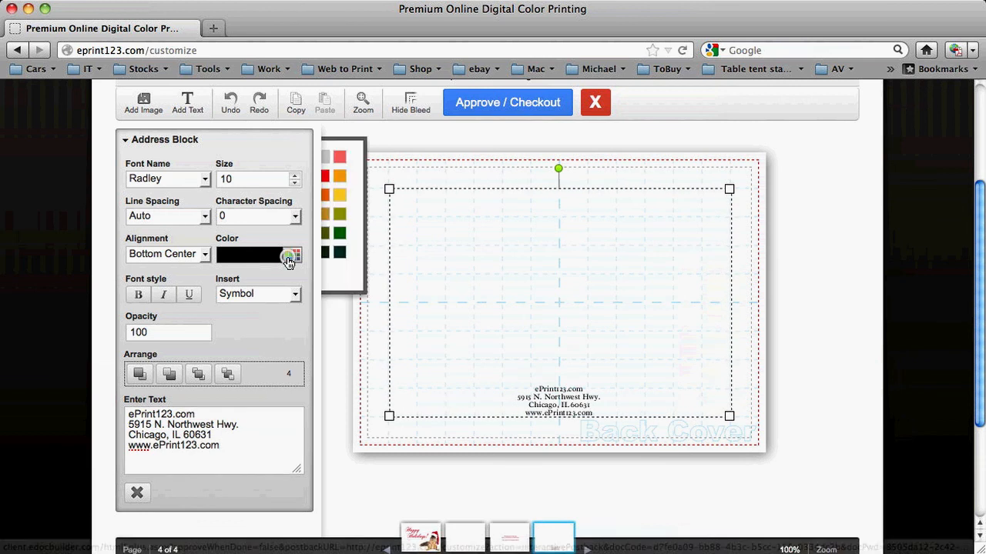
click(460, 194)
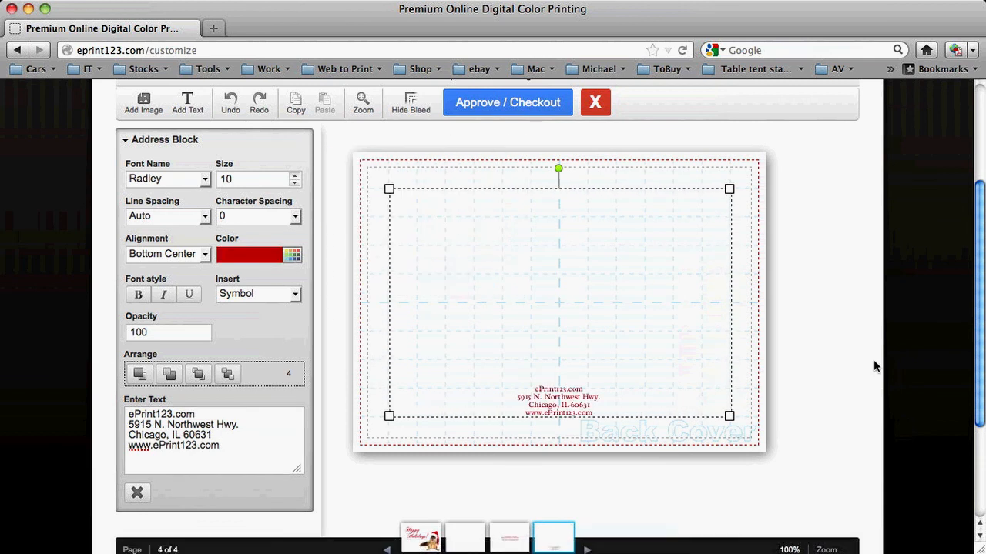
click(294, 174)
click(294, 175)
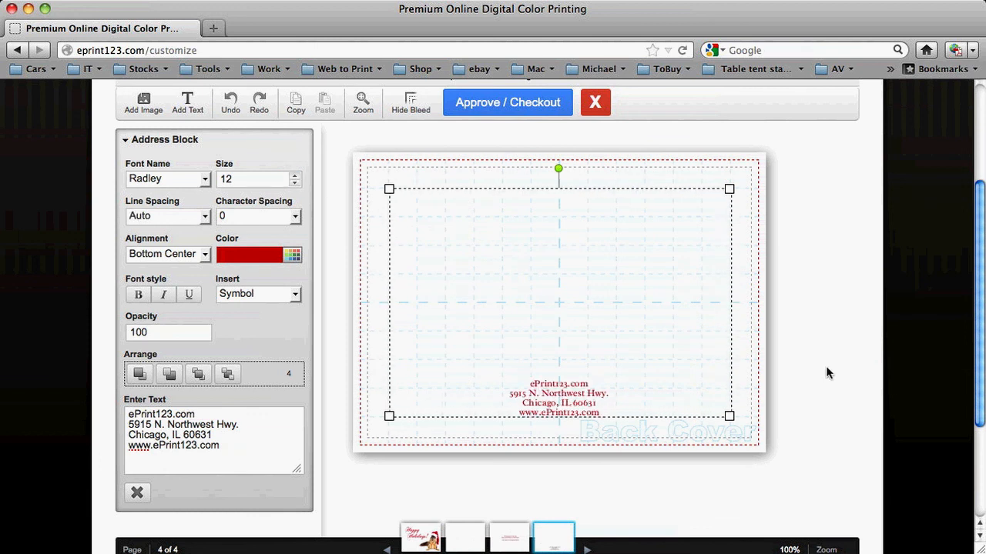
- Upload the logo file "ep123 logo stacked AC.pdf" from the computer's Desktop as a new image on the back cover
click(144, 103)
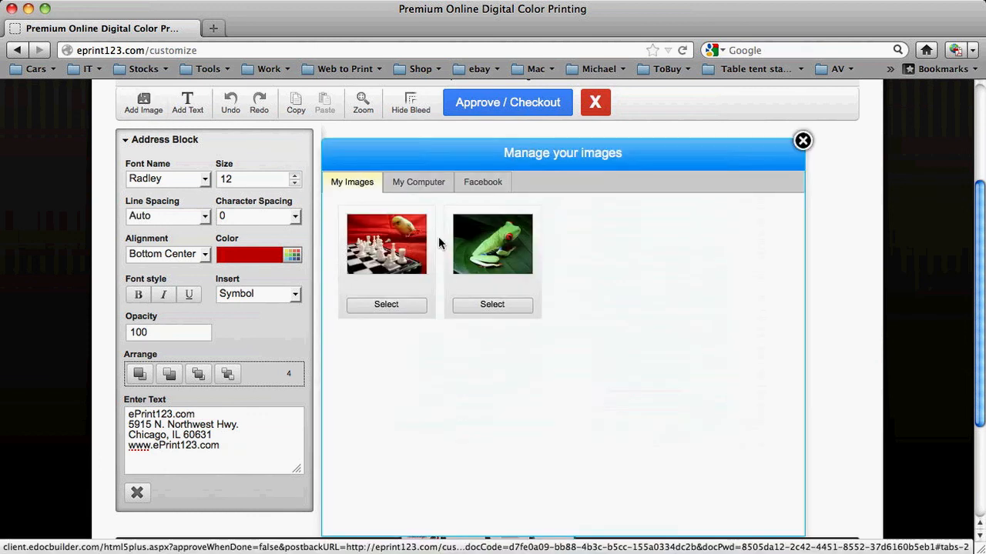
click(425, 184)
click(744, 222)
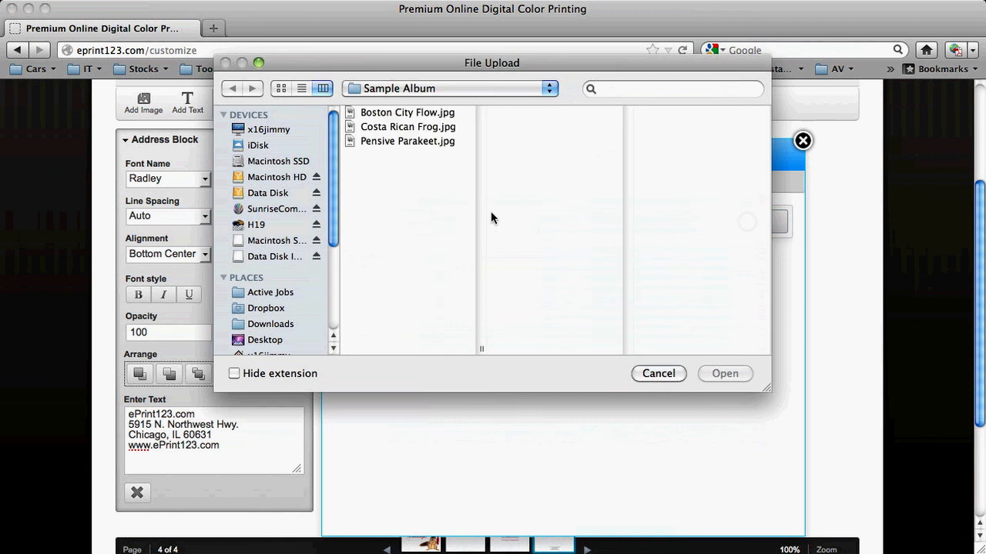
key(super+d)
click(393, 142)
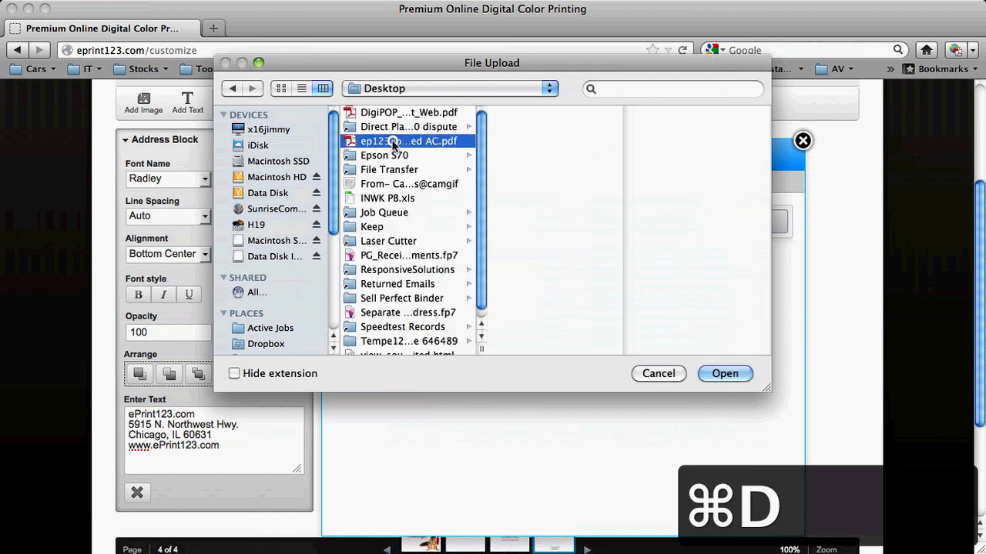
click(712, 373)
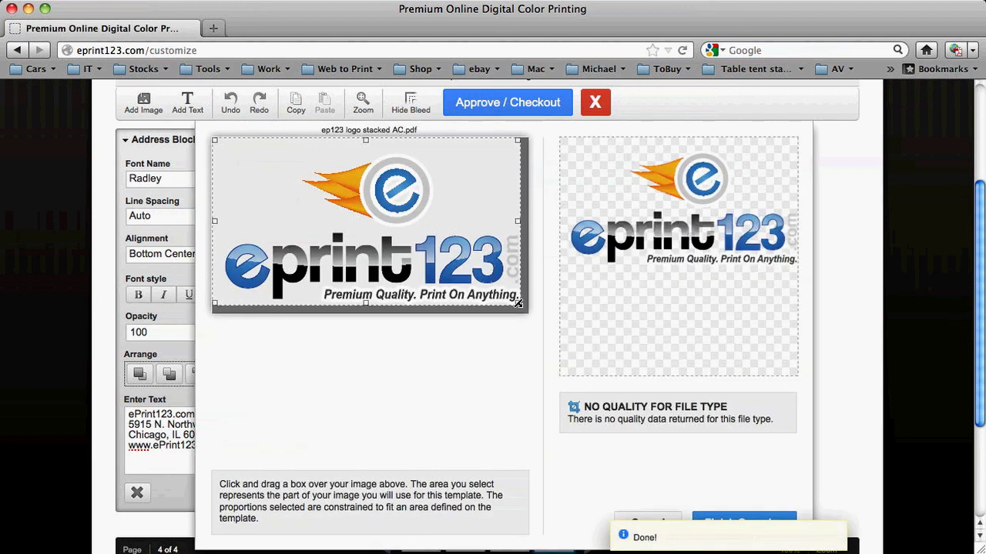
- Extend the crop to cover the entire logo, and place the logo, slightly reduced, centered just above the address block
drag(517, 299, 528, 325)
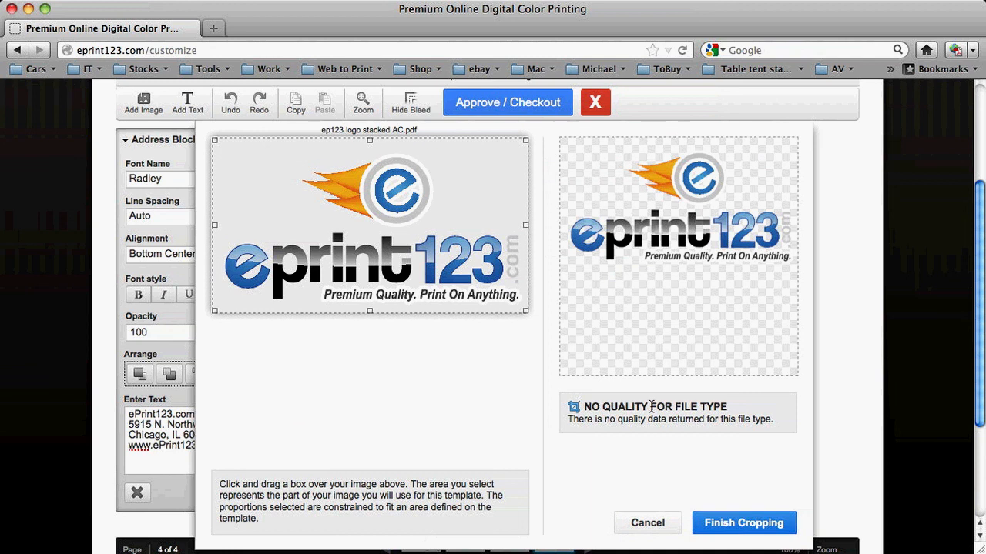
click(705, 523)
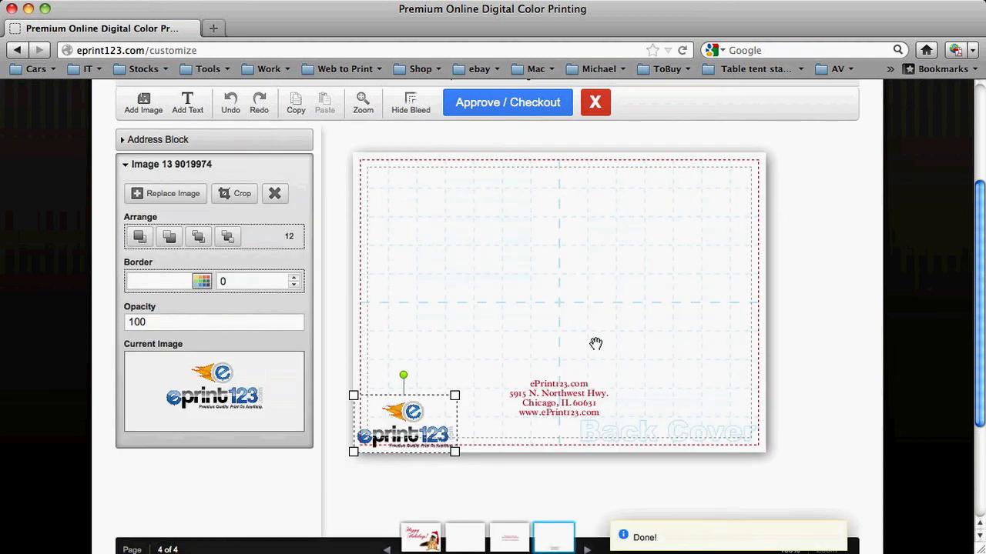
drag(595, 343, 584, 337)
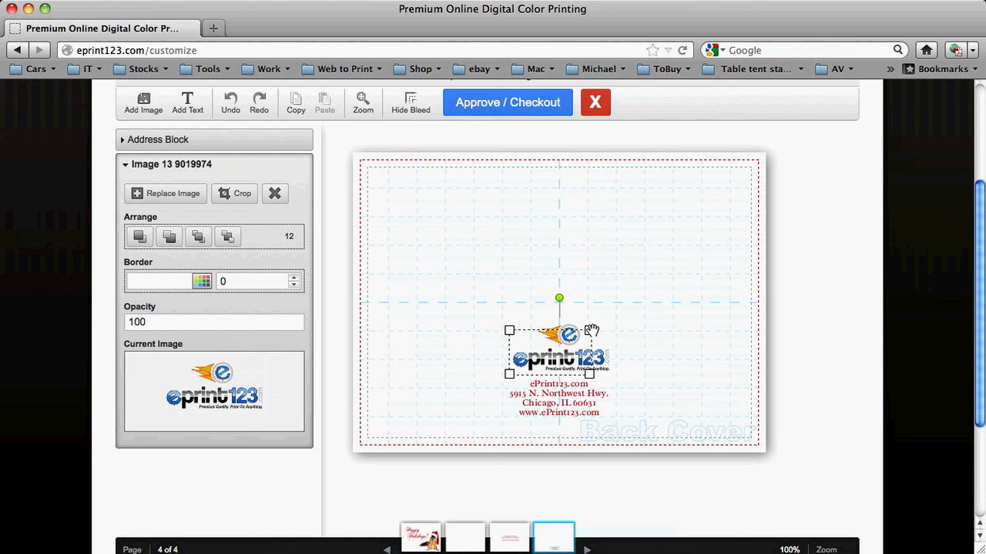
drag(592, 330, 556, 346)
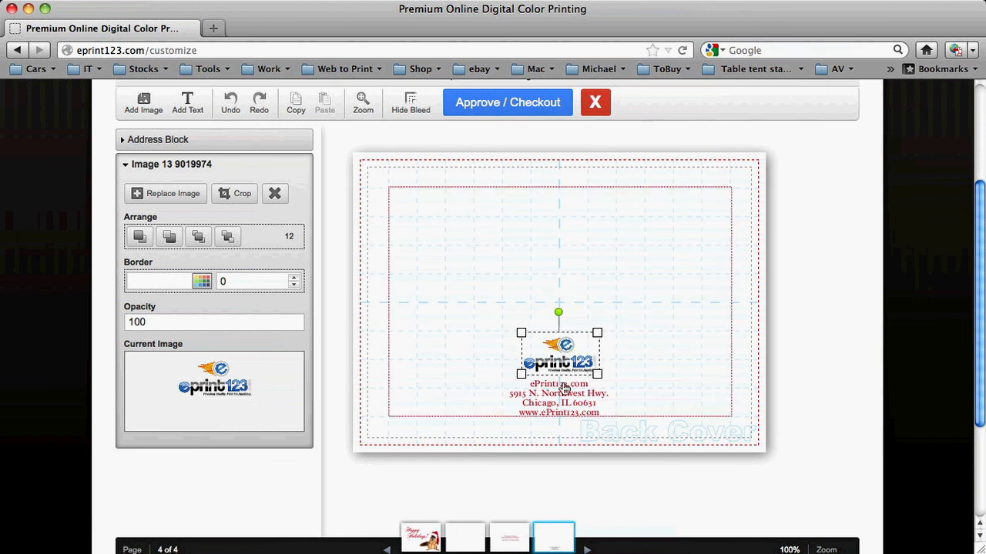
- Approve the finished card design for checkout and review the holiday card's details in the shopping cart
click(480, 105)
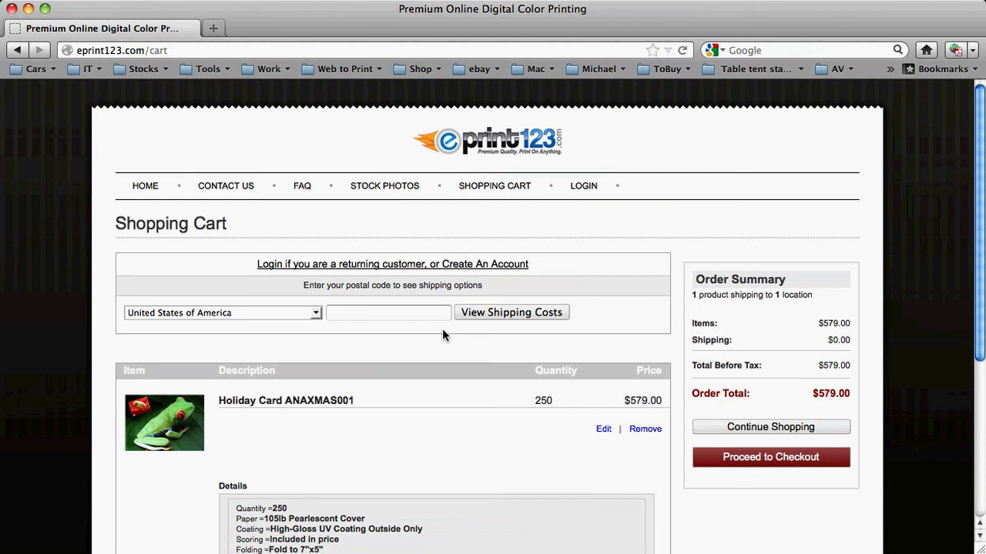
scroll(442, 331, down, 3)
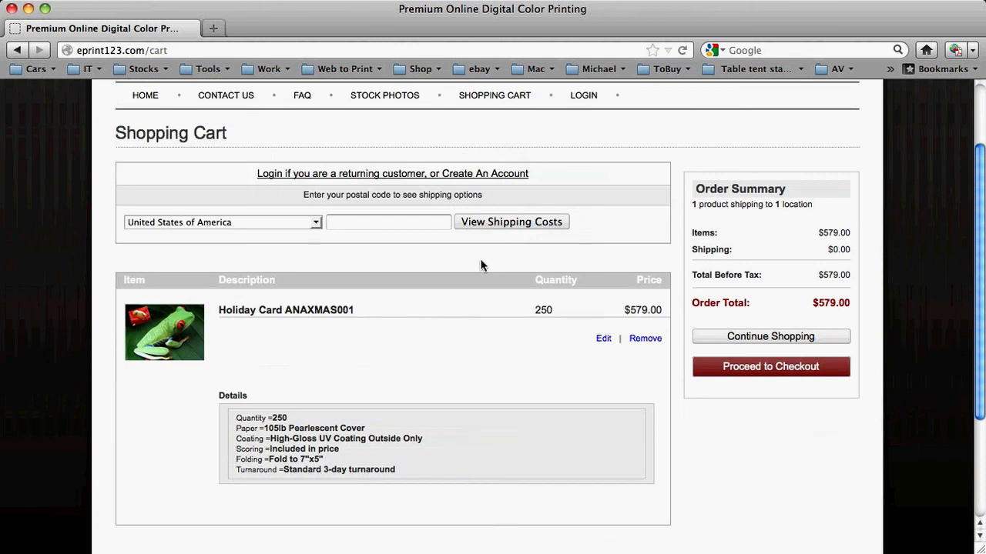